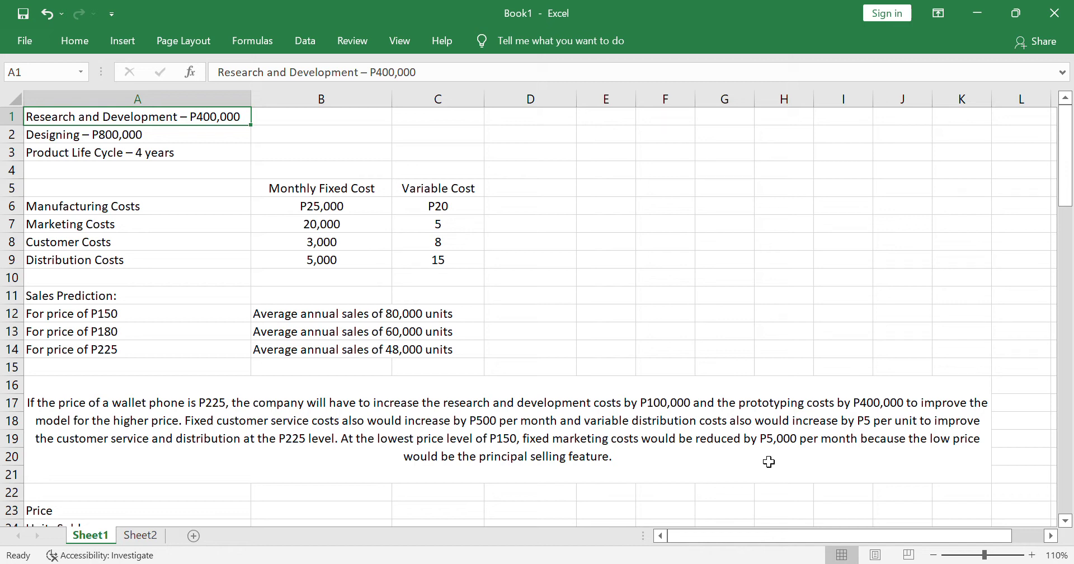
Step: Enter the prices 150, 180 and 225 in cells B23 to D23 of the Price row
scroll(717, 337, down, 1)
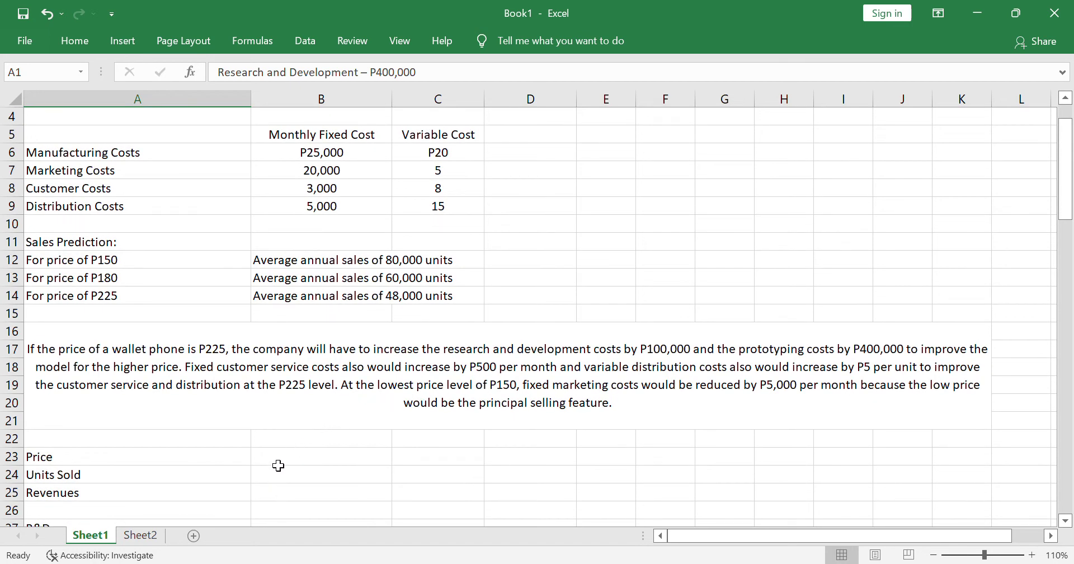
scroll(241, 449, down, 1)
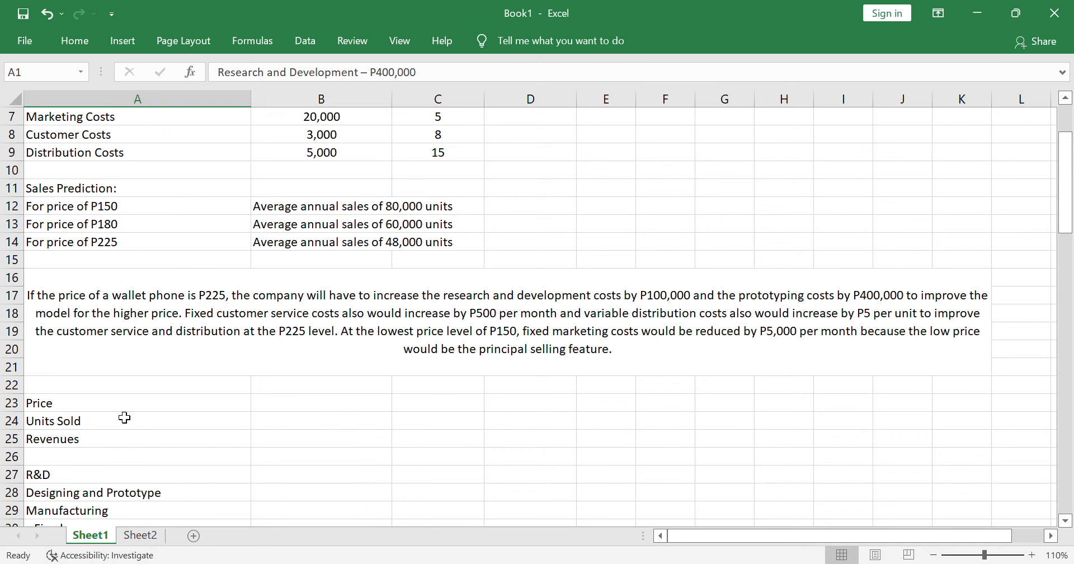
scroll(124, 418, down, 1)
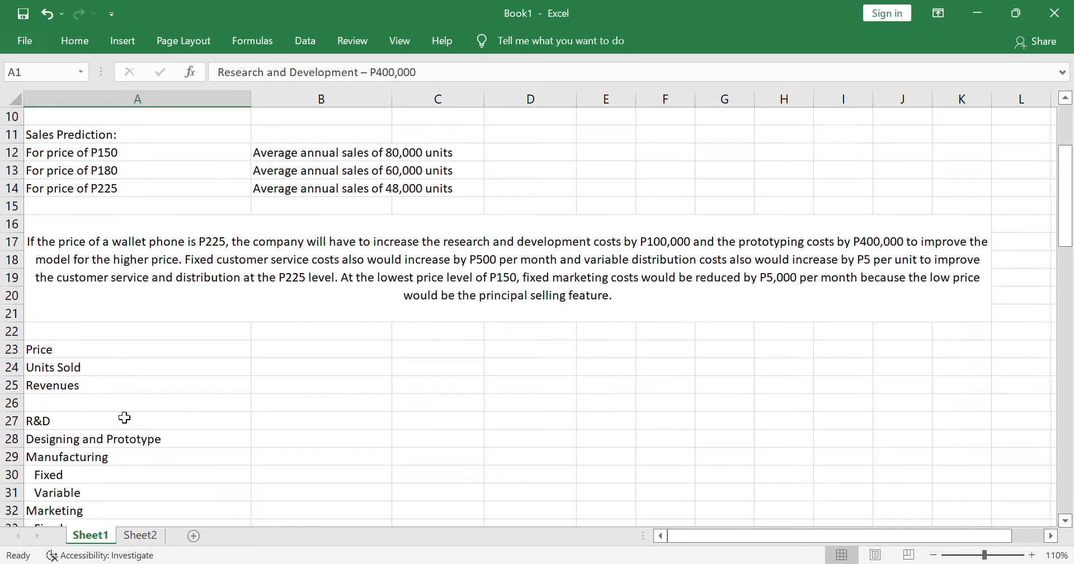
scroll(121, 373, down, 1)
scroll(101, 303, down, 1)
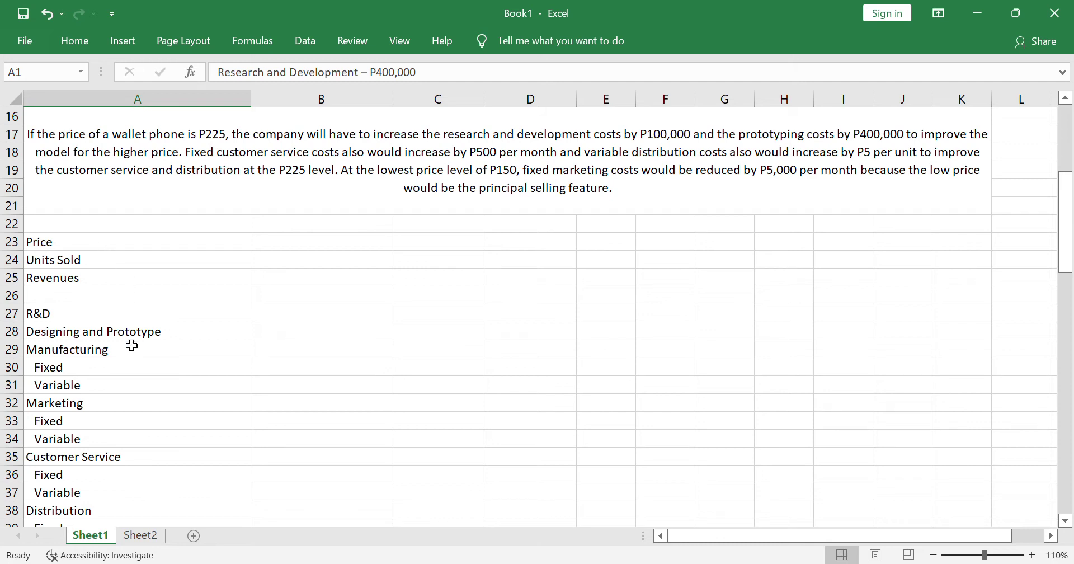
scroll(168, 330, up, 2)
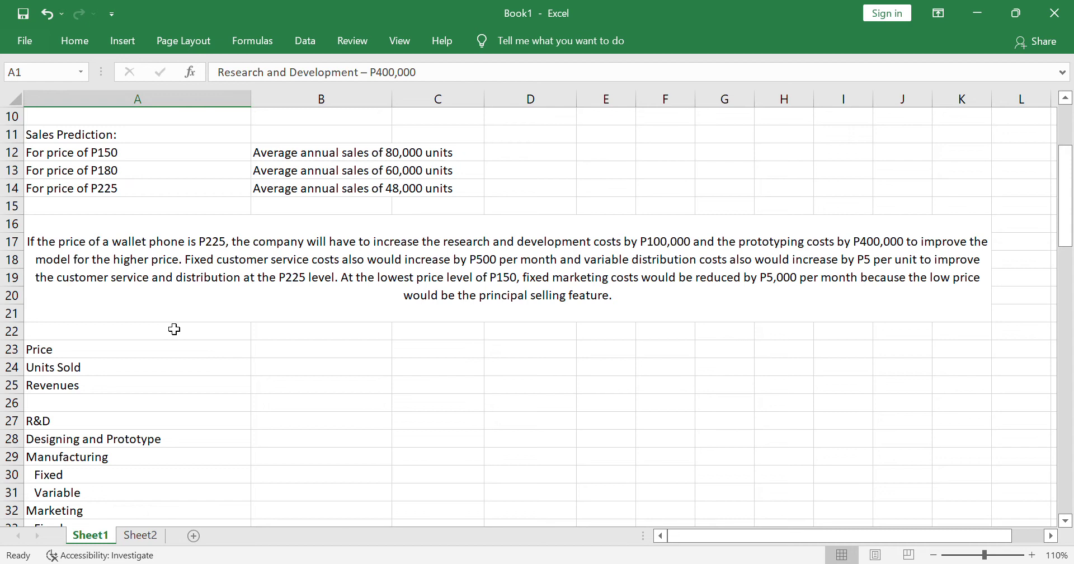
click(324, 355)
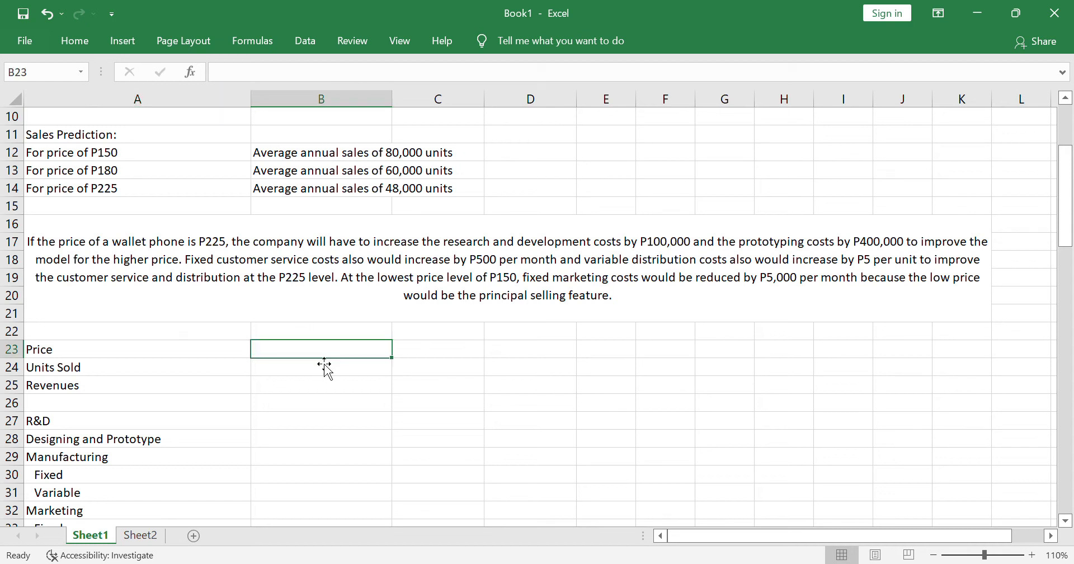
text(150)
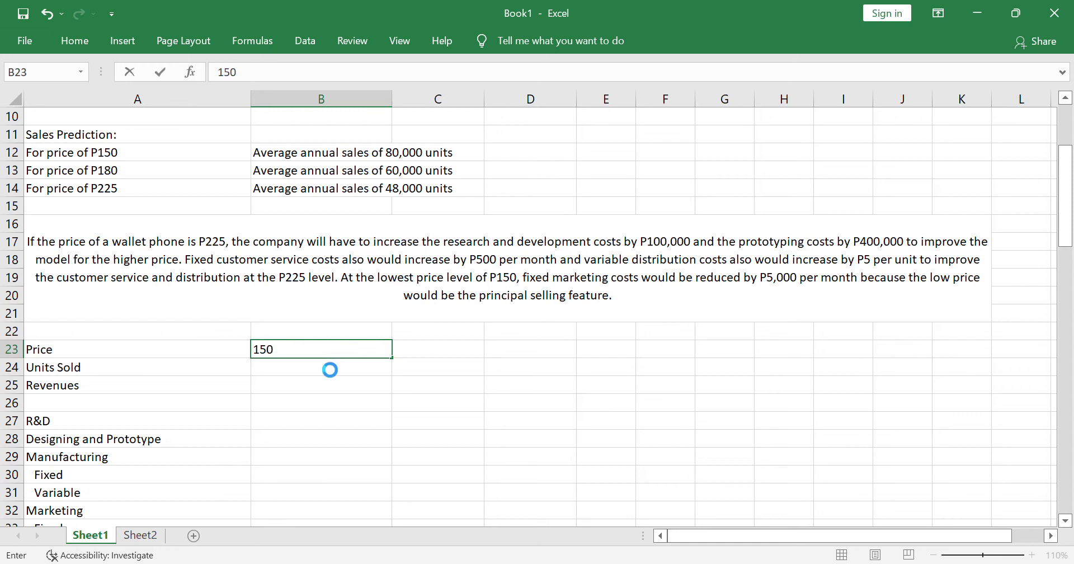
key(Tab)
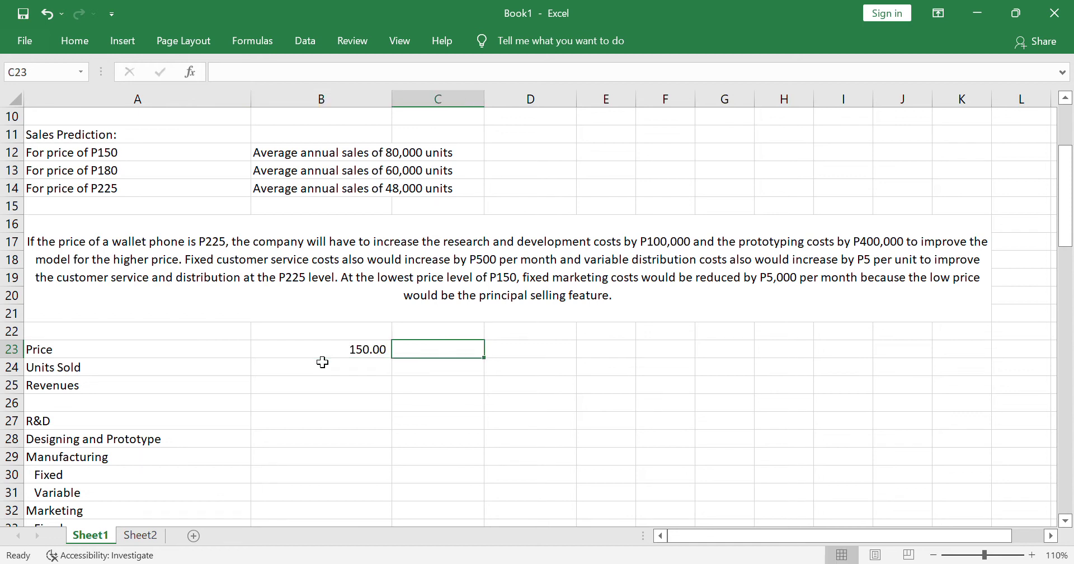
text(180)
key(Tab)
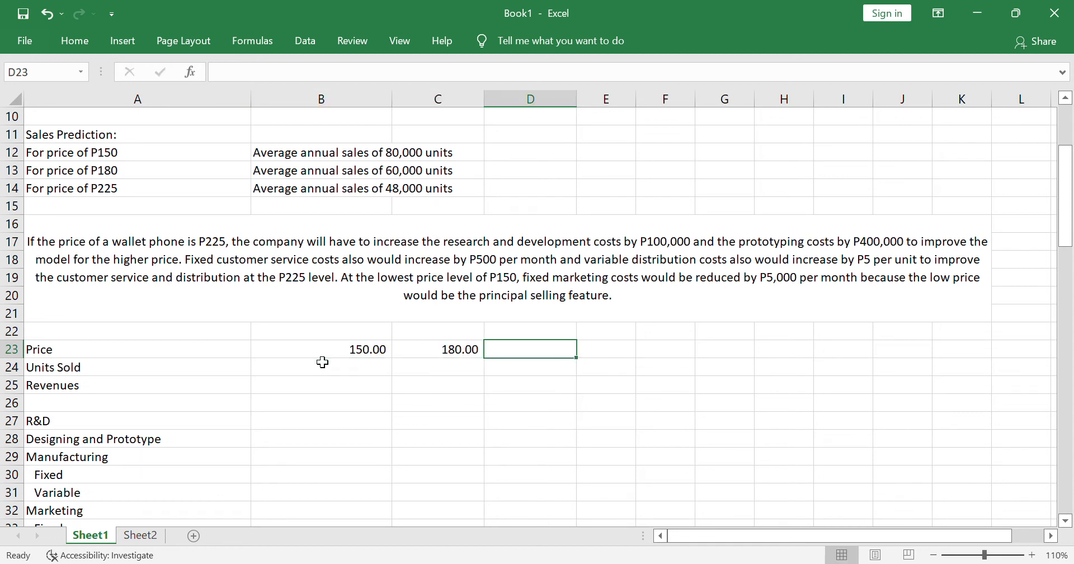
text(225)
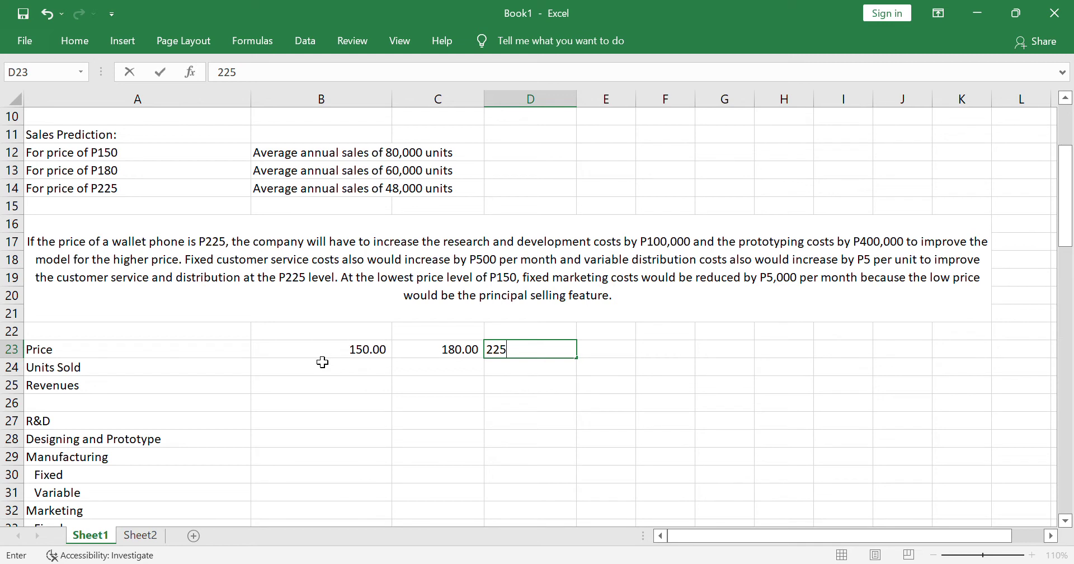
key(Return)
Step: Fill the Units Sold row with 80,000, 60,000 and 48,000 in cells B24 to D24
key(Left)
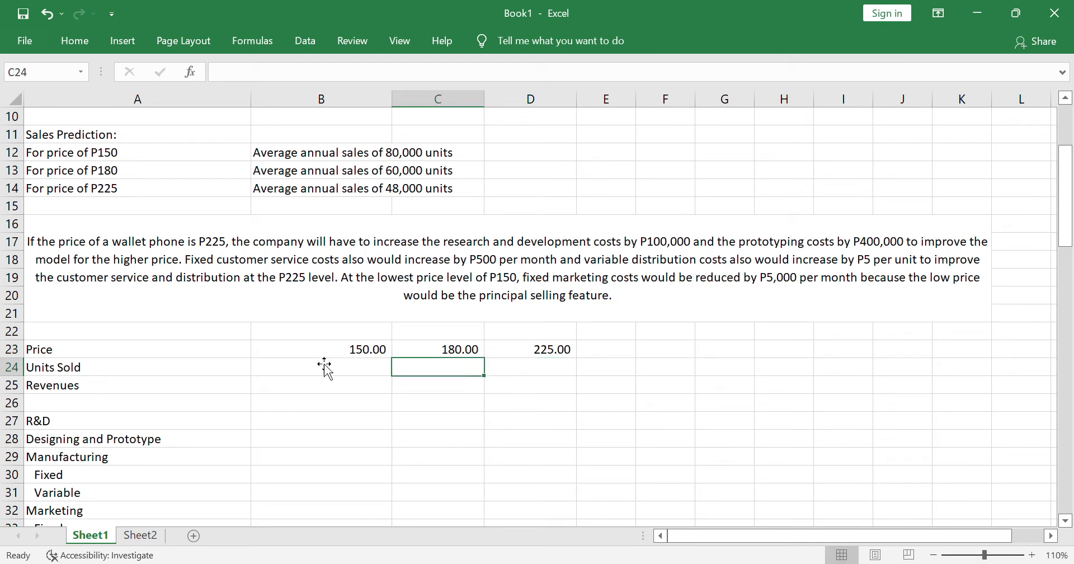
key(Left)
text(80,000)
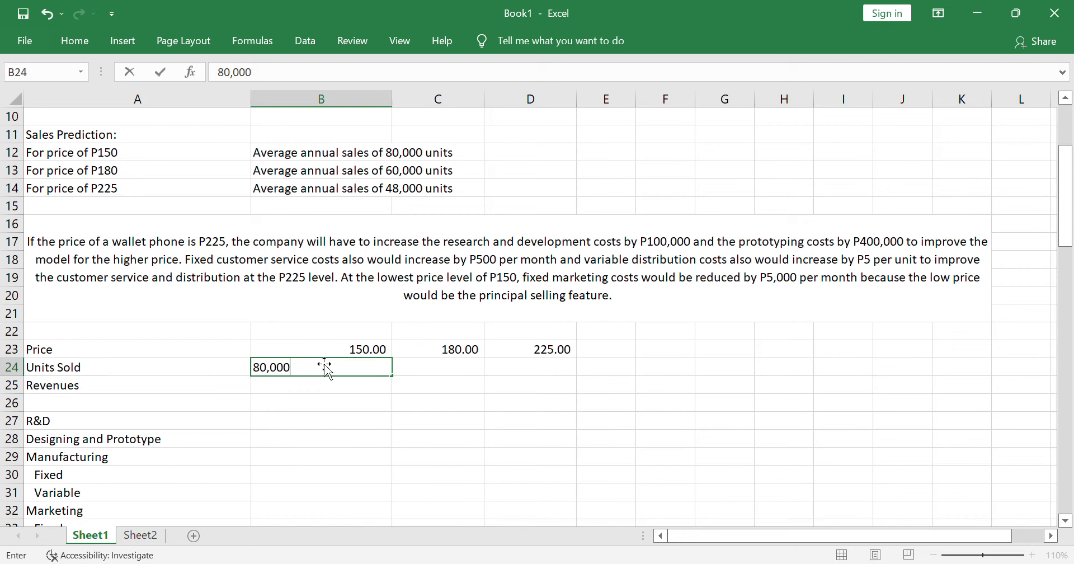
key(Tab)
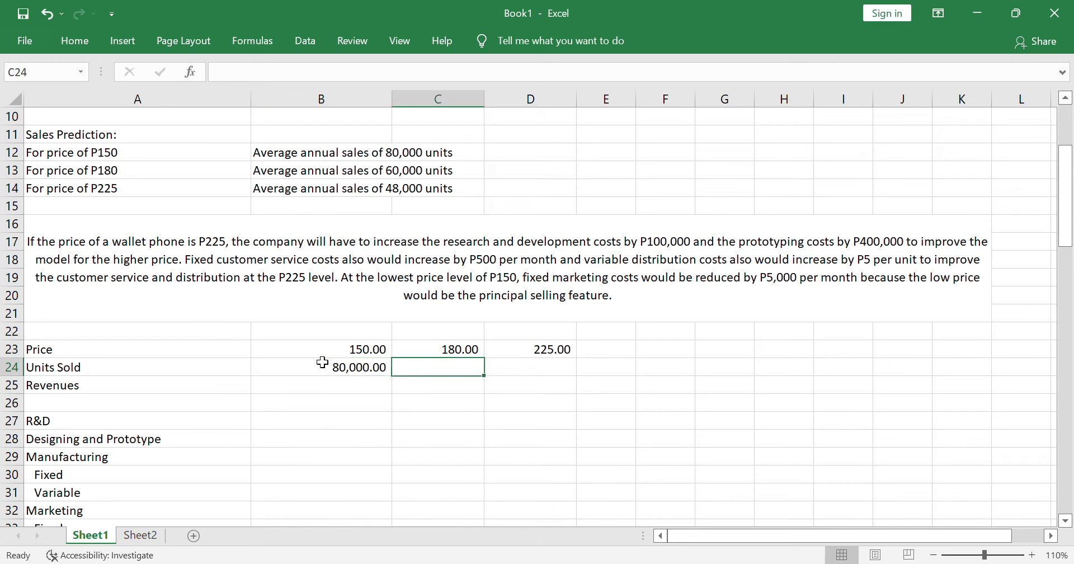
text(6)
text(0)
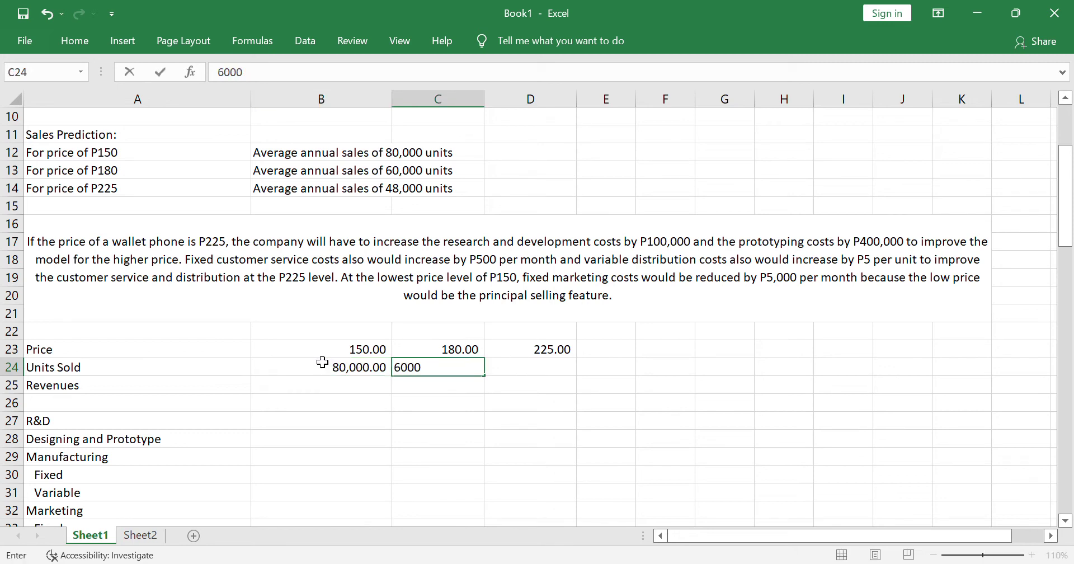
text(,000)
key(Tab)
text(4)
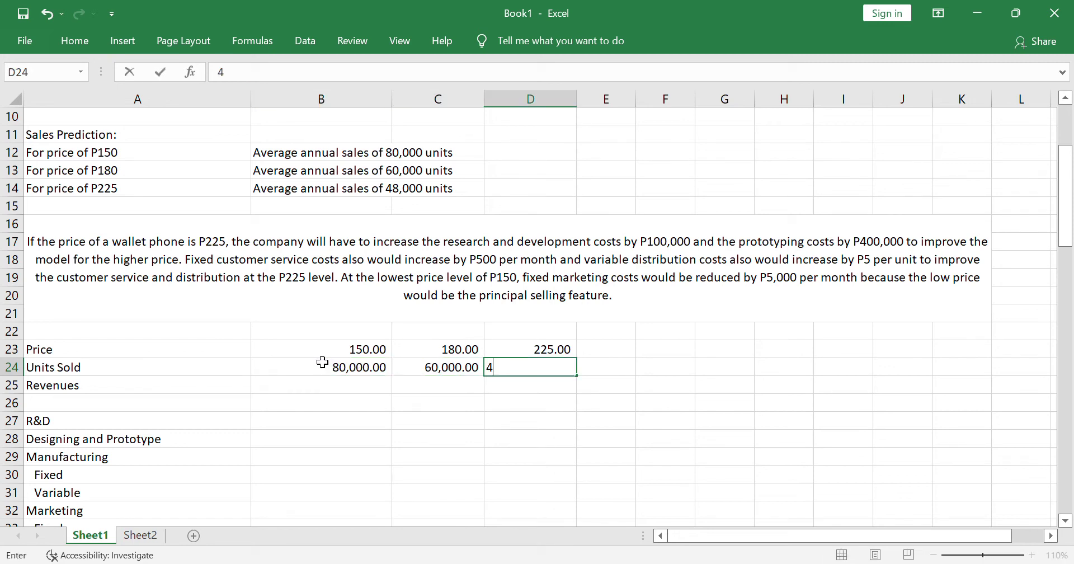
text(8,000)
key(Return)
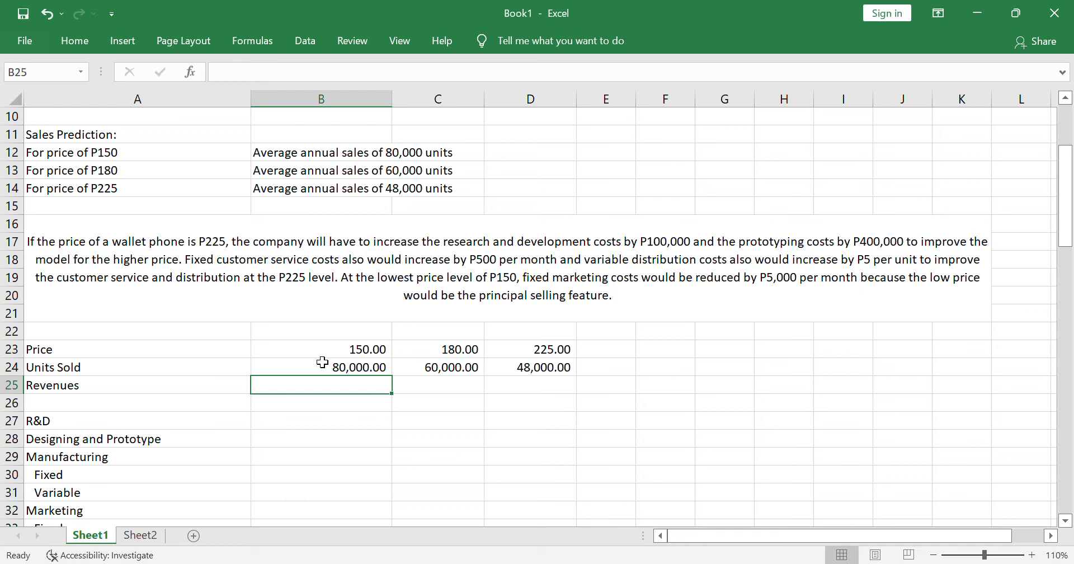
Step: Calculate the revenue for the 150 price in B25 with the formula =B23*B24
text(=)
click(323, 353)
text(*)
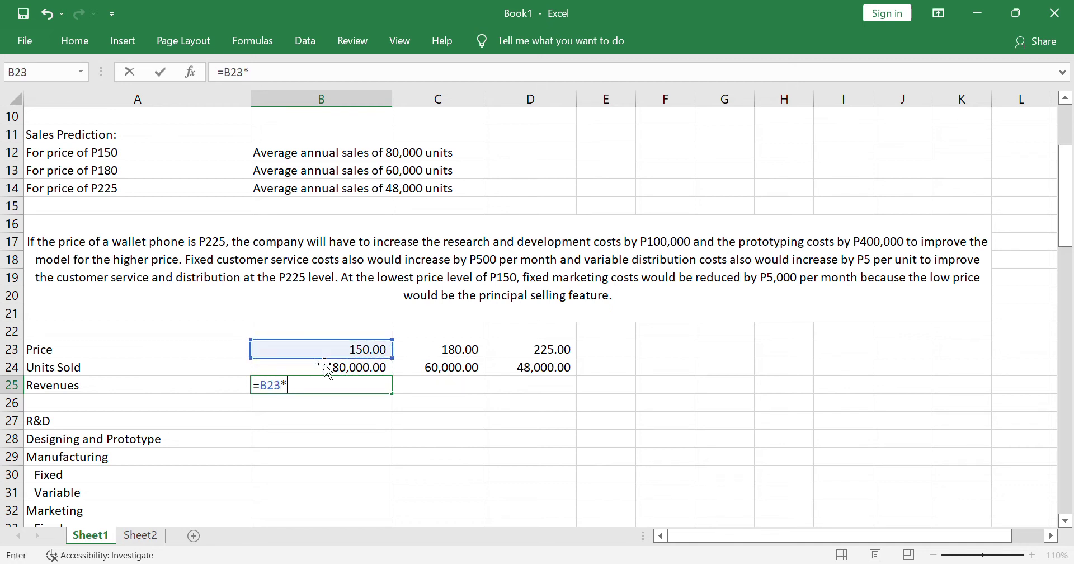
click(325, 366)
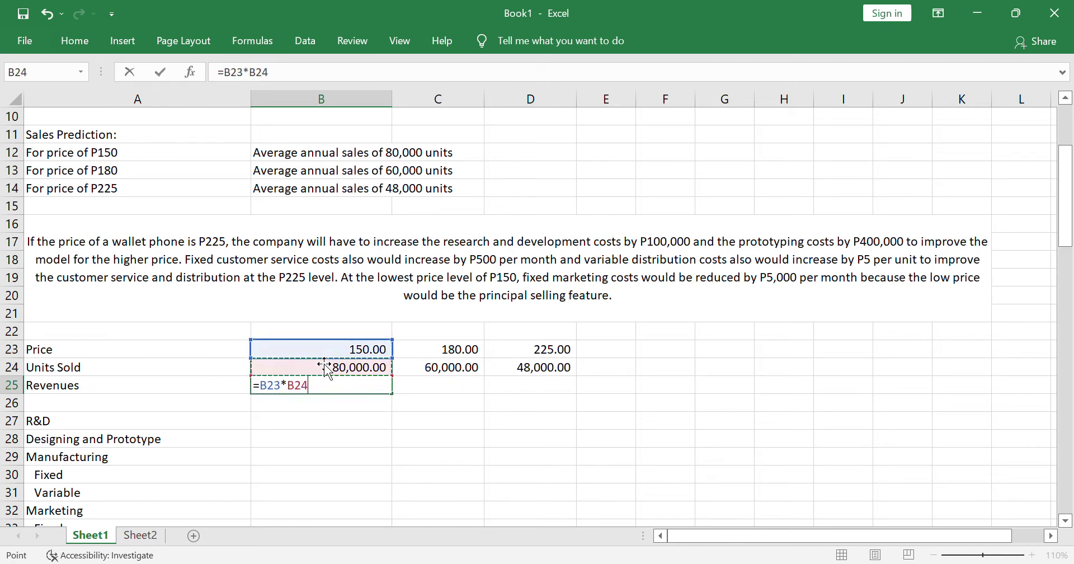
key(Return)
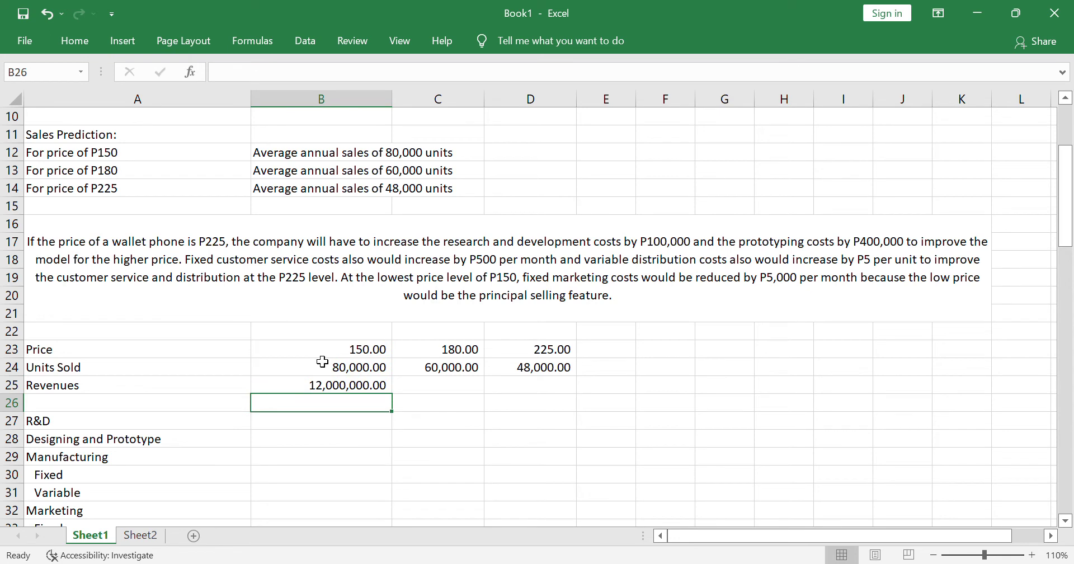
Step: Fill the revenue formula from B25 across to C25 and D25
key(Up)
key(Right)
key(ctrl+r)
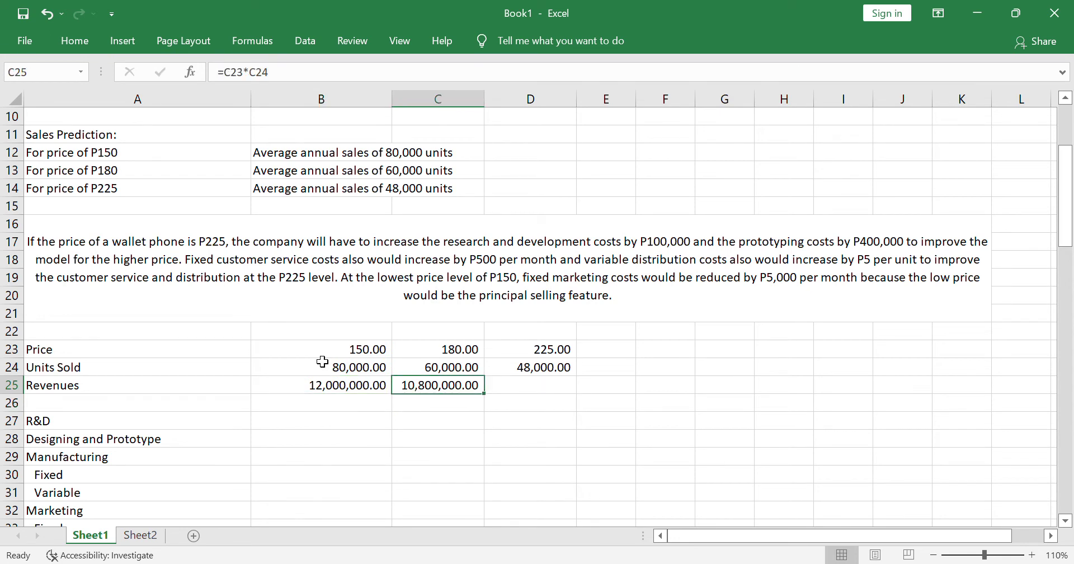
key(Right)
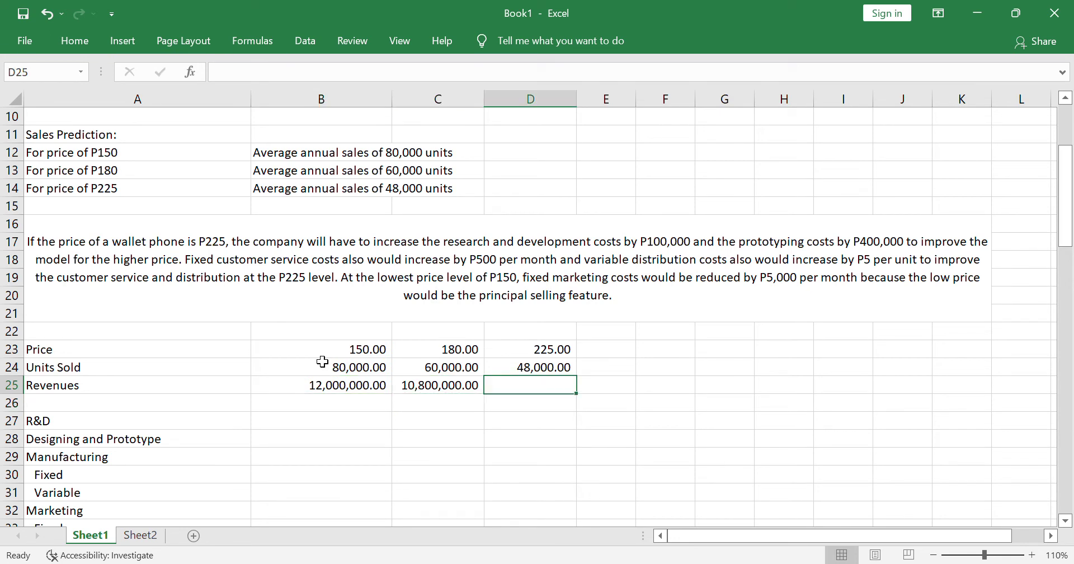
key(ctrl+r)
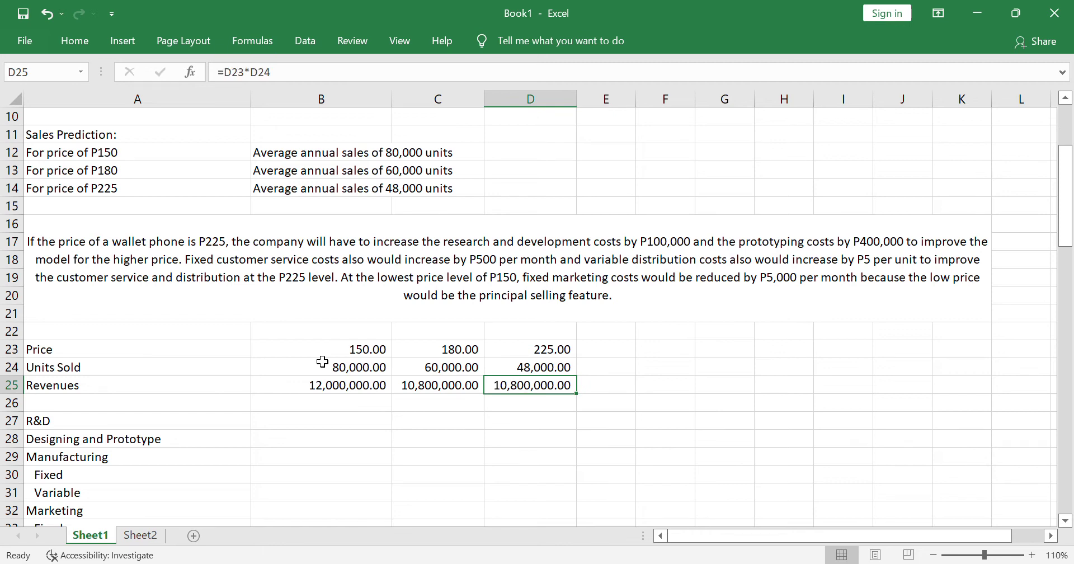
Step: Enter the R&D costs 400000, 400000 and 500000 in cells B27 to D27
key(Down)
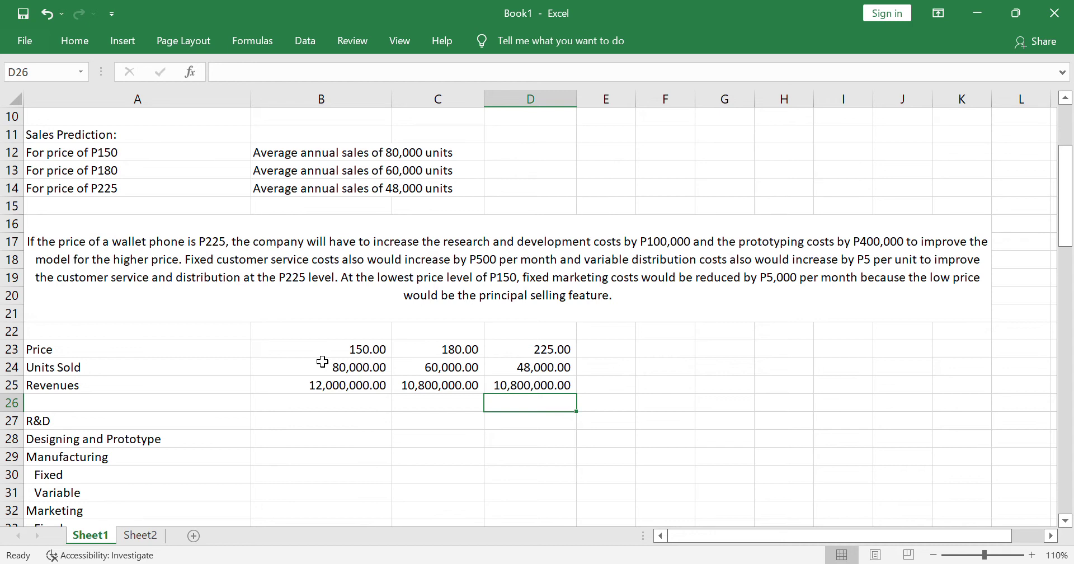
key(Left)
key(Left)
key(Down)
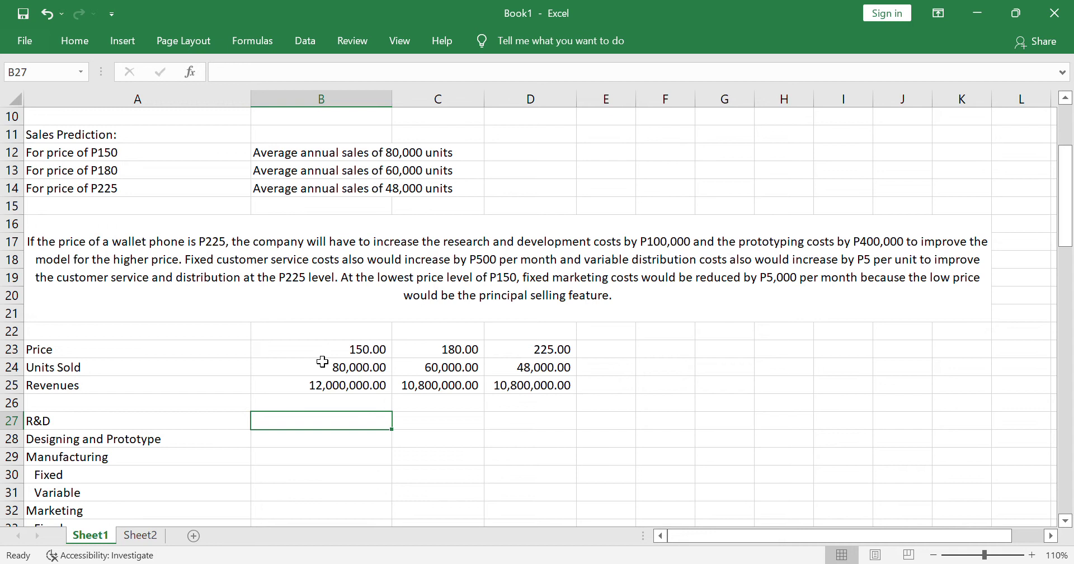
text(400000)
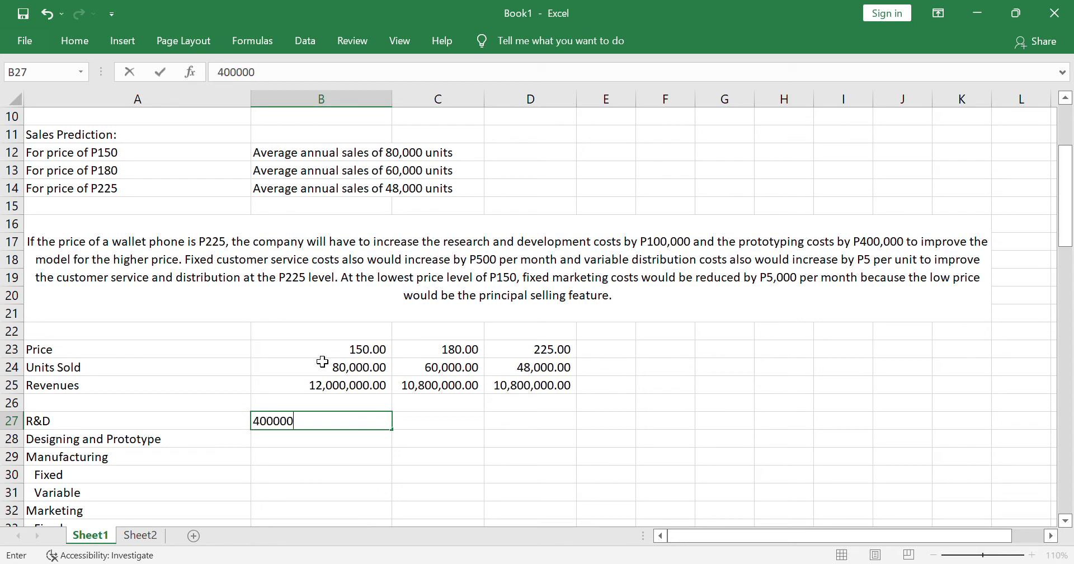
key(Tab)
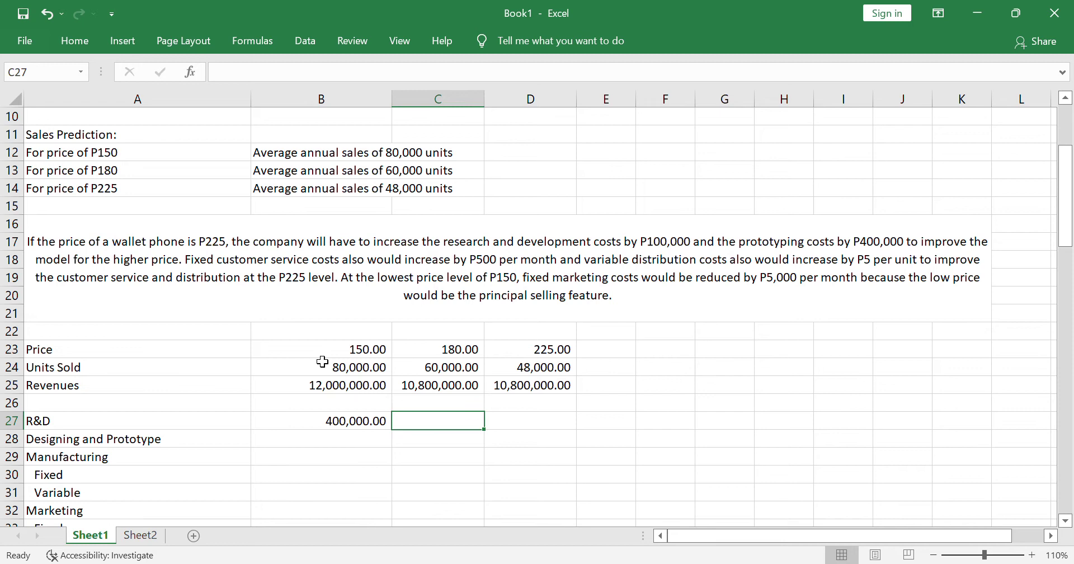
text(400000)
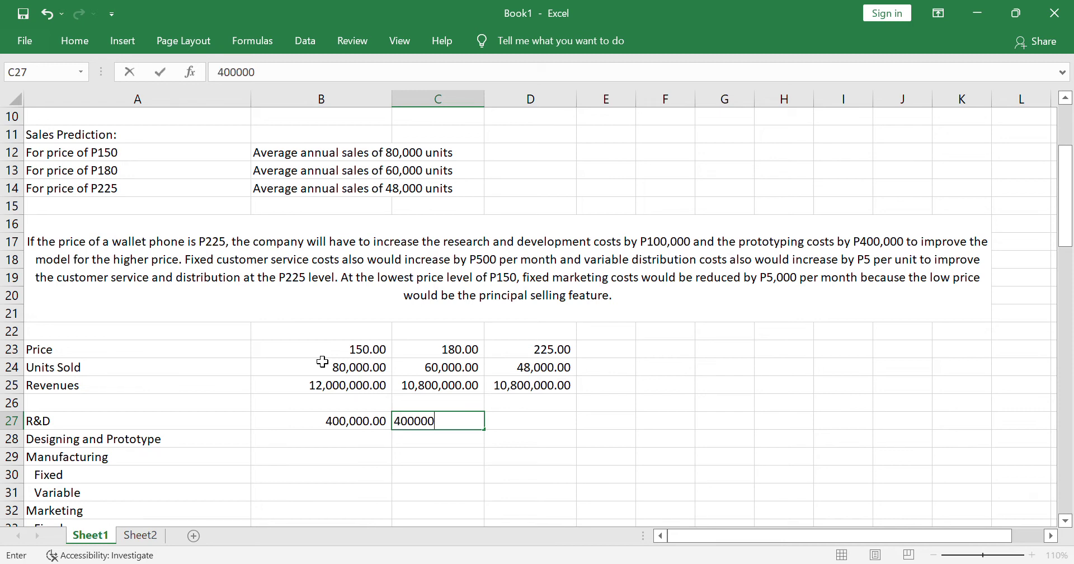
key(Tab)
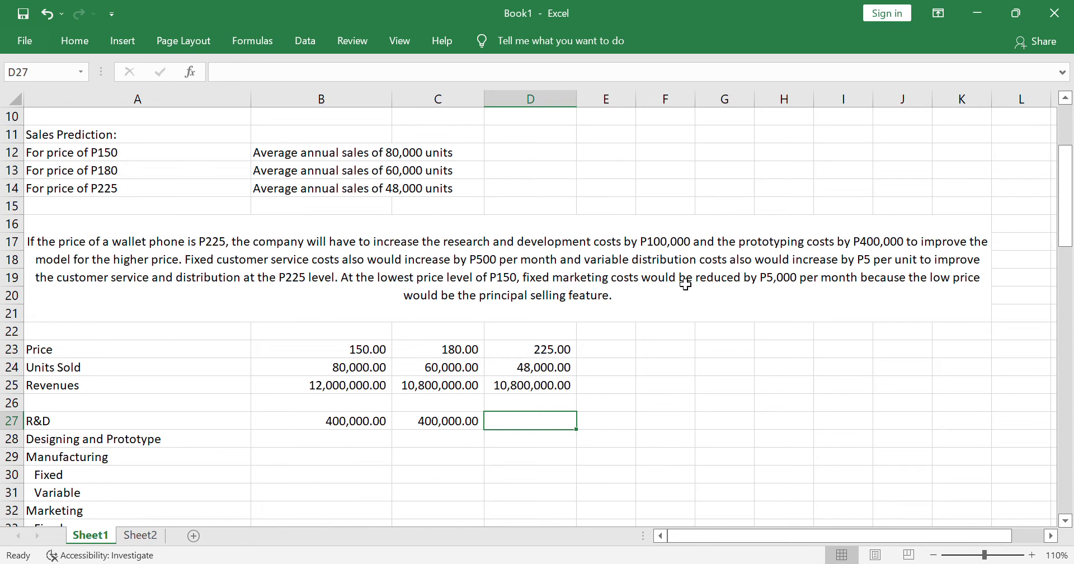
text(500000)
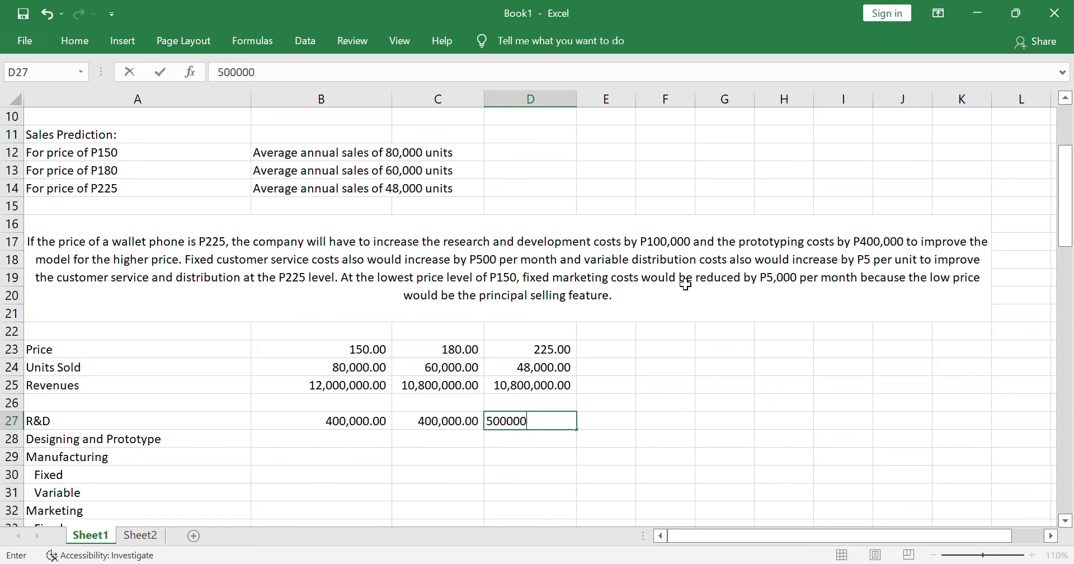
key(ctrl+Return)
Step: Enter the Designing and Prototype costs 800,000, 800,000 and 1,200,000 in cells B28 to D28
key(Down)
key(Left)
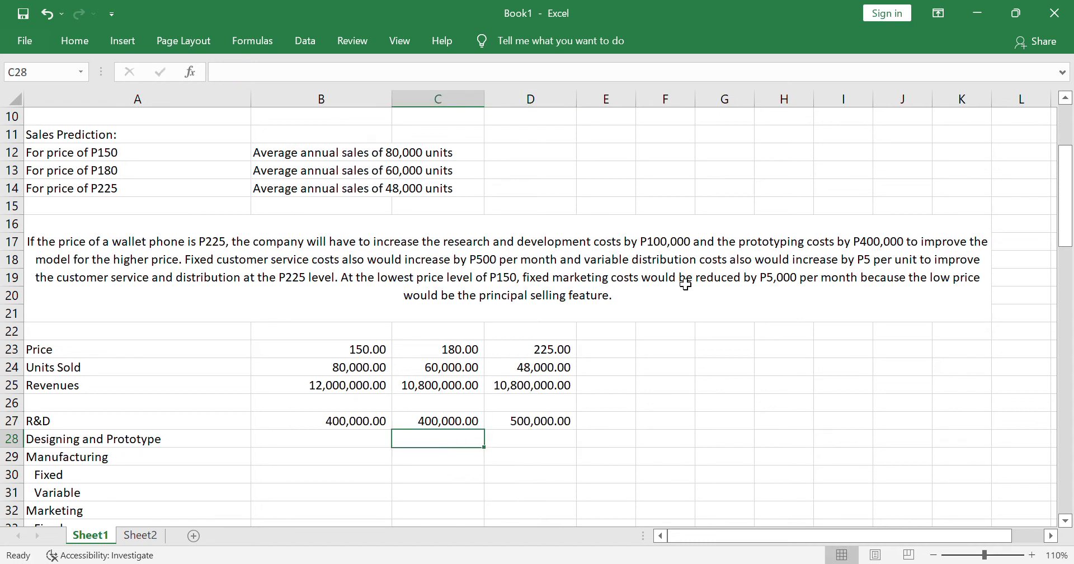
key(Left)
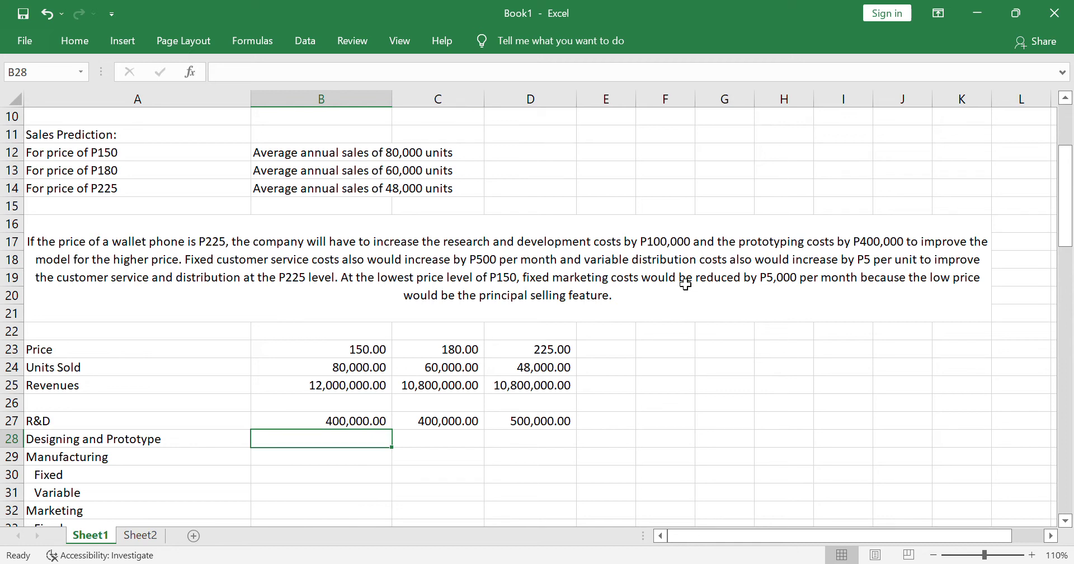
text(80)
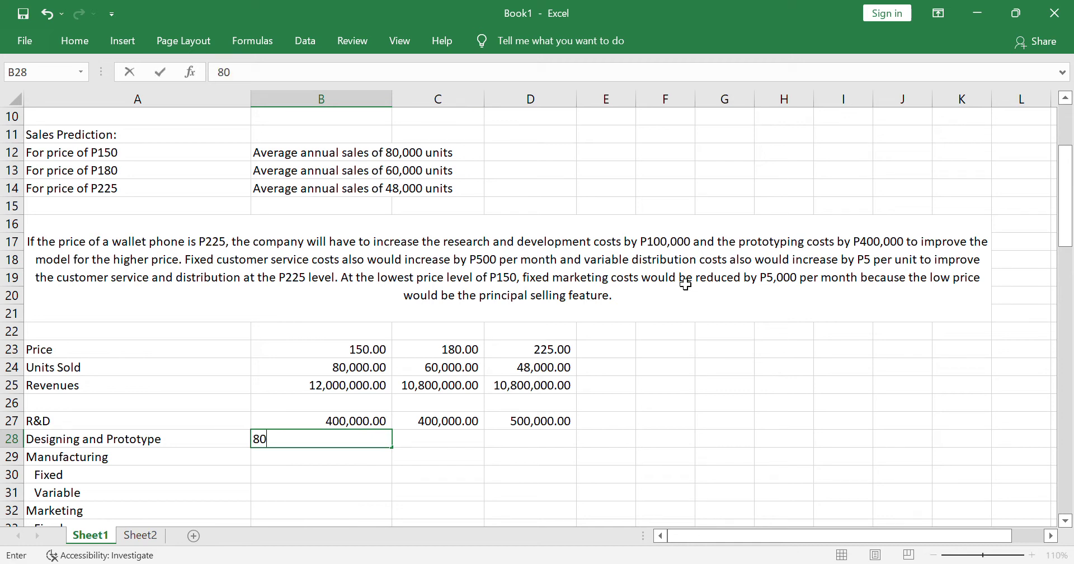
text(0,000000)
key(Tab)
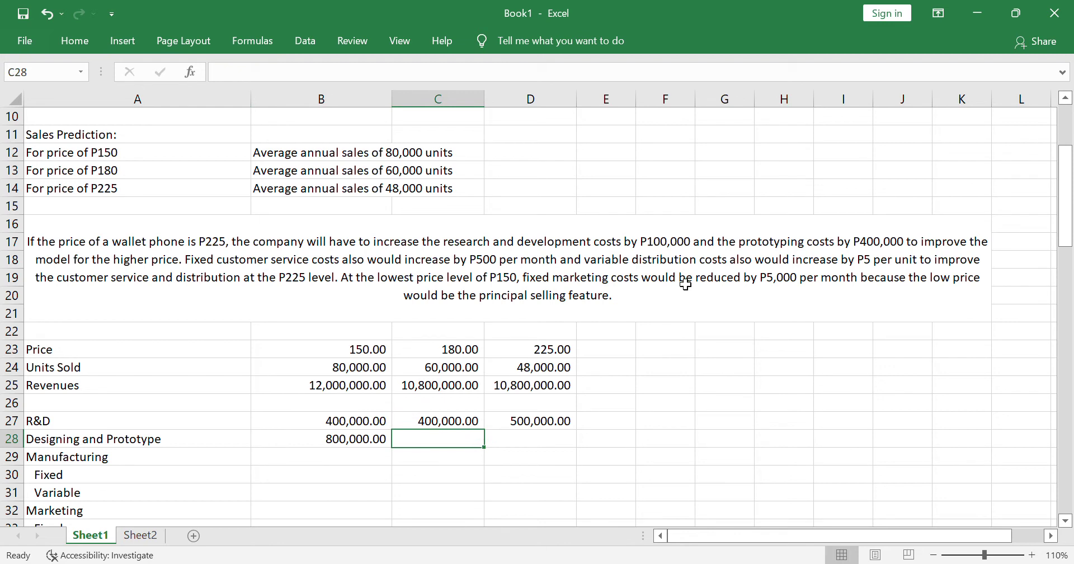
text(80)
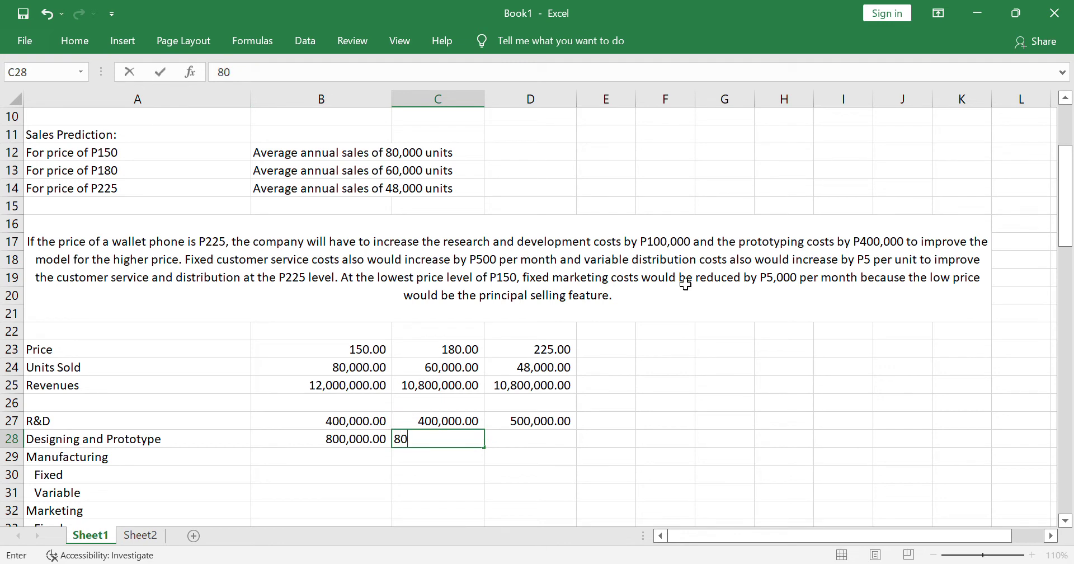
text(0,000000)
key(Tab)
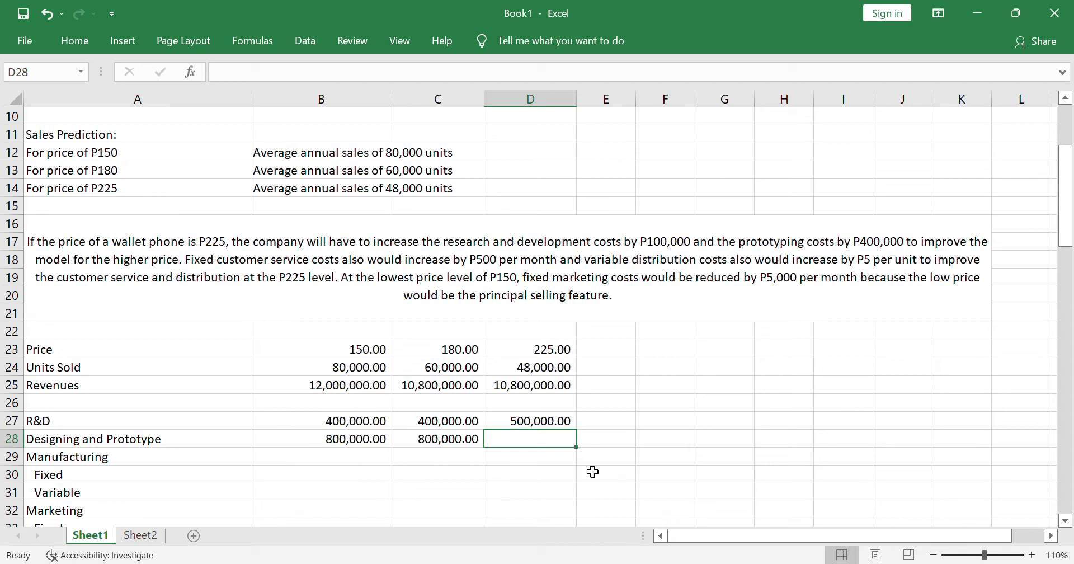
text(1,2)
text(00,000)
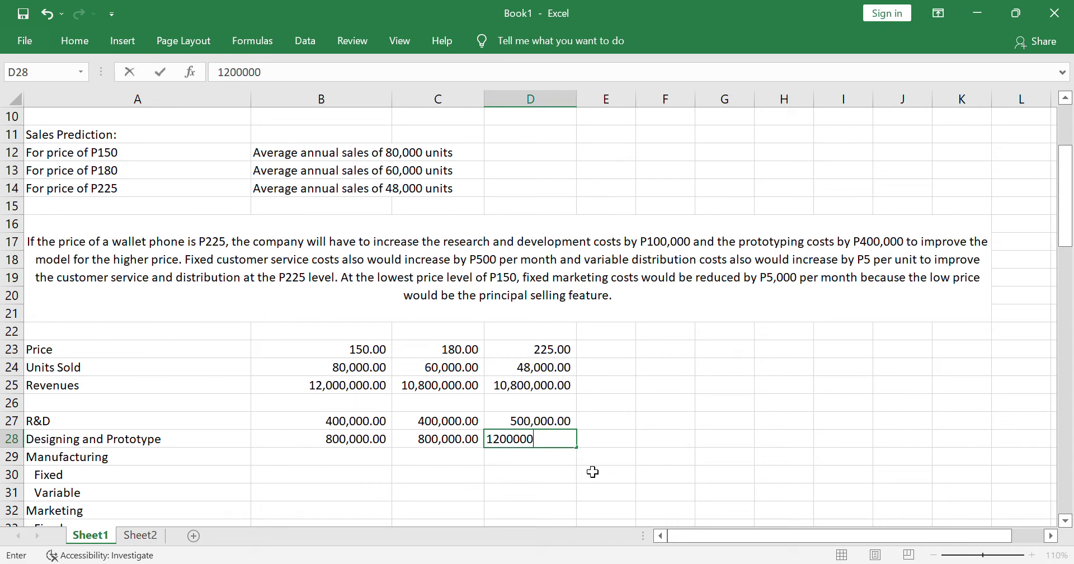
key(Return)
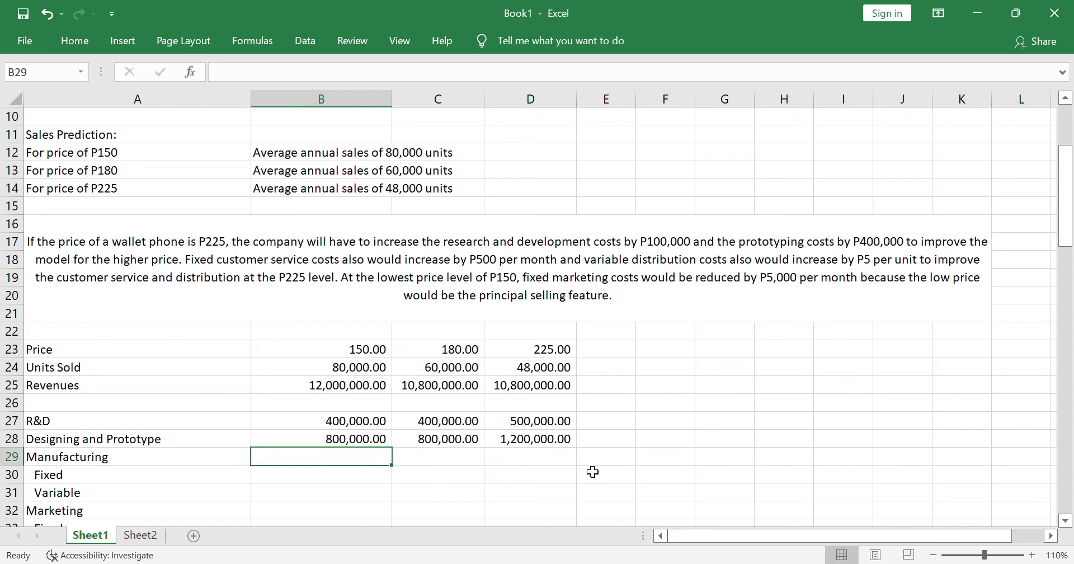
Step: Calculate the fixed manufacturing cost for the 150 price in B30 with the formula =25000*12*4
key(Down)
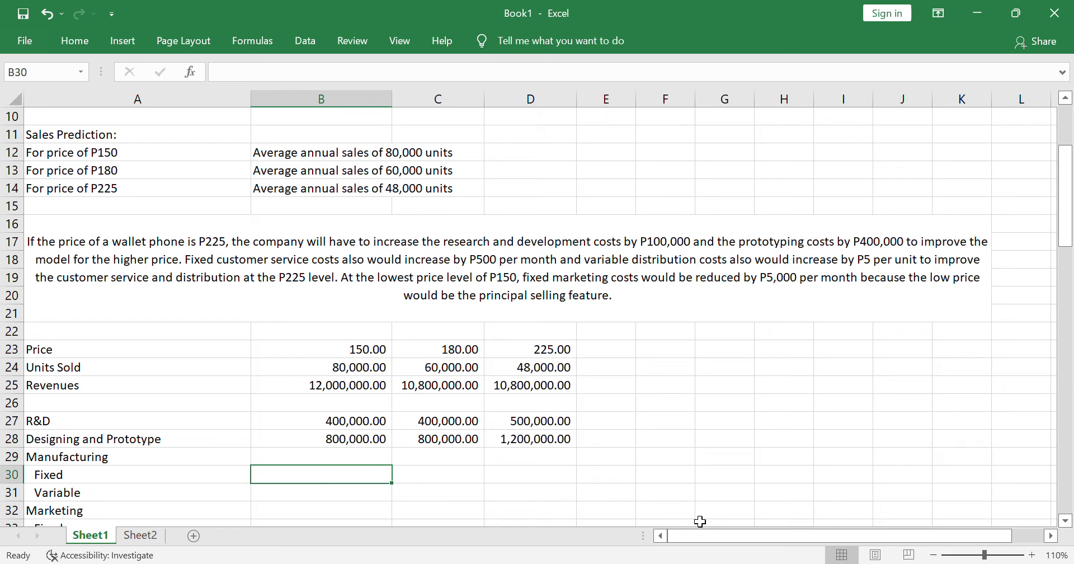
click(933, 554)
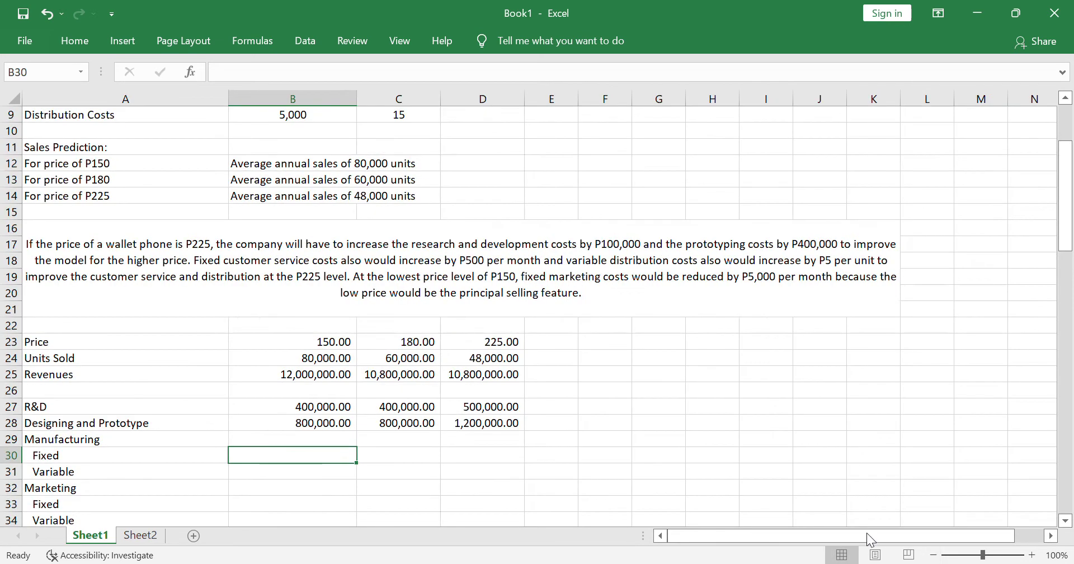
scroll(543, 392, up, 2)
scroll(543, 392, up, 1)
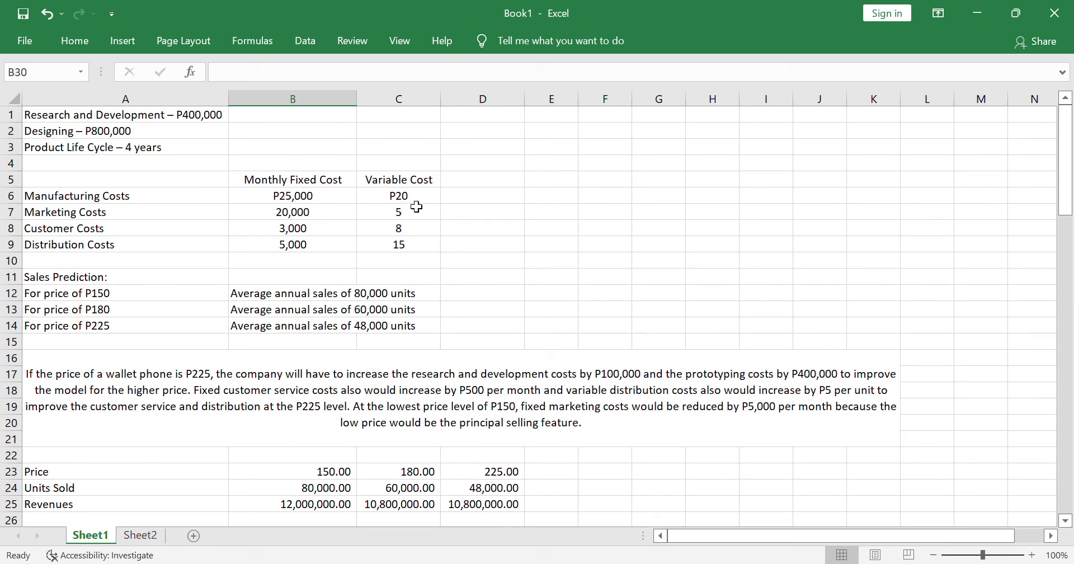
scroll(457, 307, down, 3)
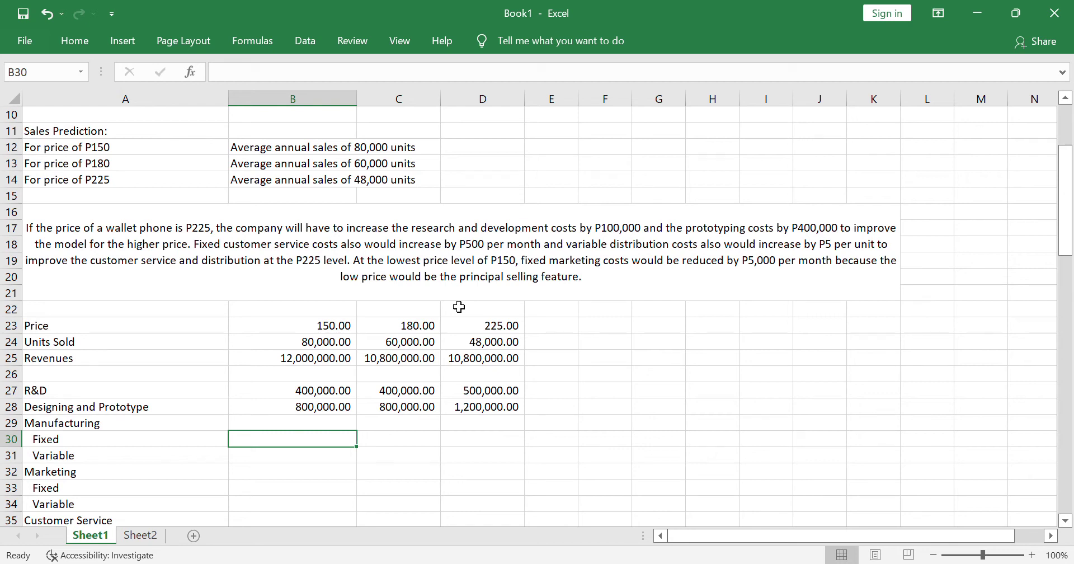
text(=25)
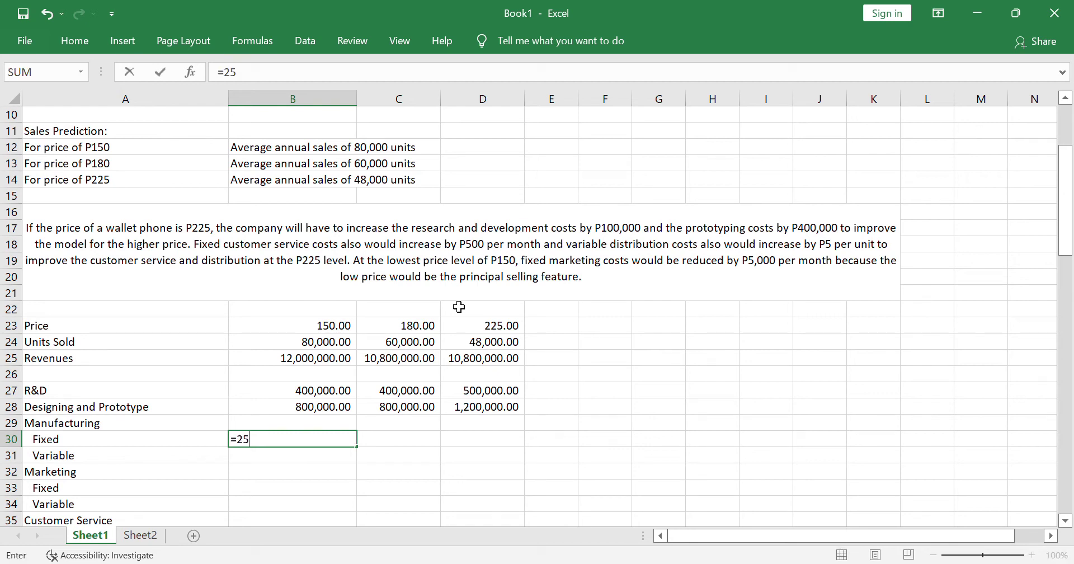
text(555)
key(BackSpace)
key(BackSpace)
key(BackSpace)
key(BackSpace)
text(5000*12*4)
key(Return)
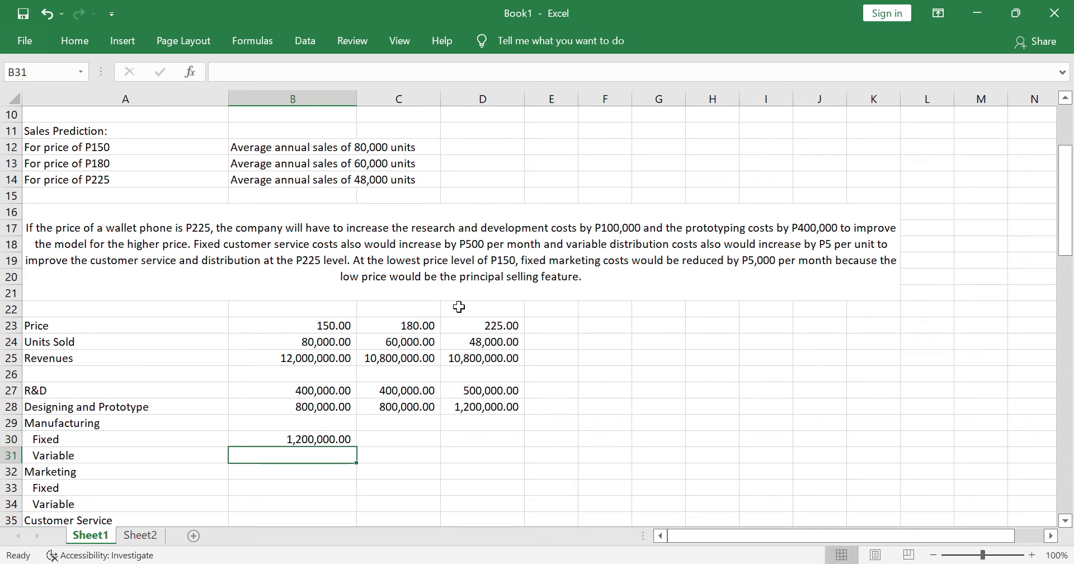
Step: Fill the fixed manufacturing cost formula from B30 across to C30 and D30
key(Up)
key(Right)
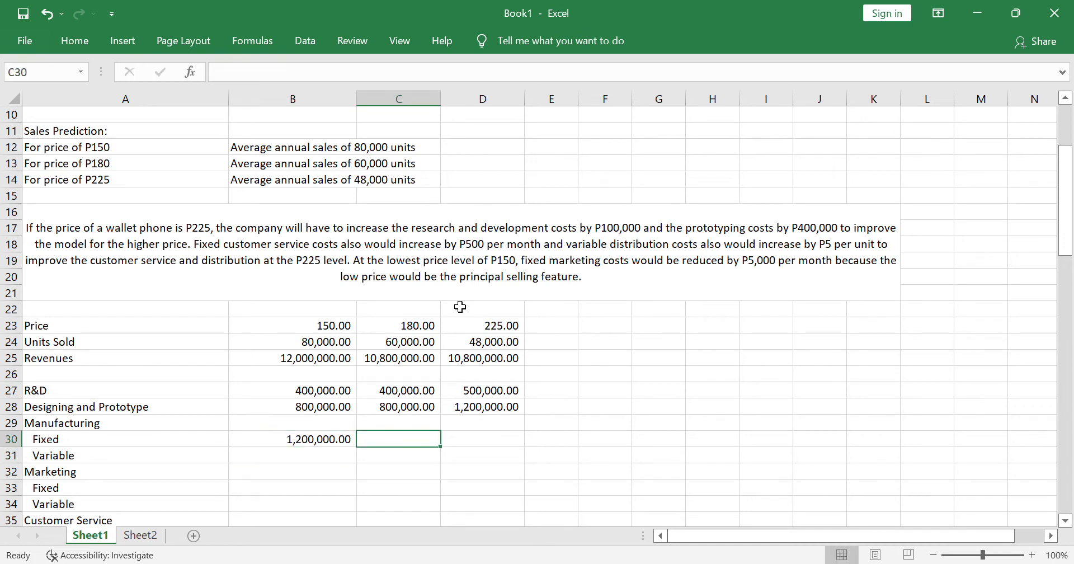
key(ctrl+r)
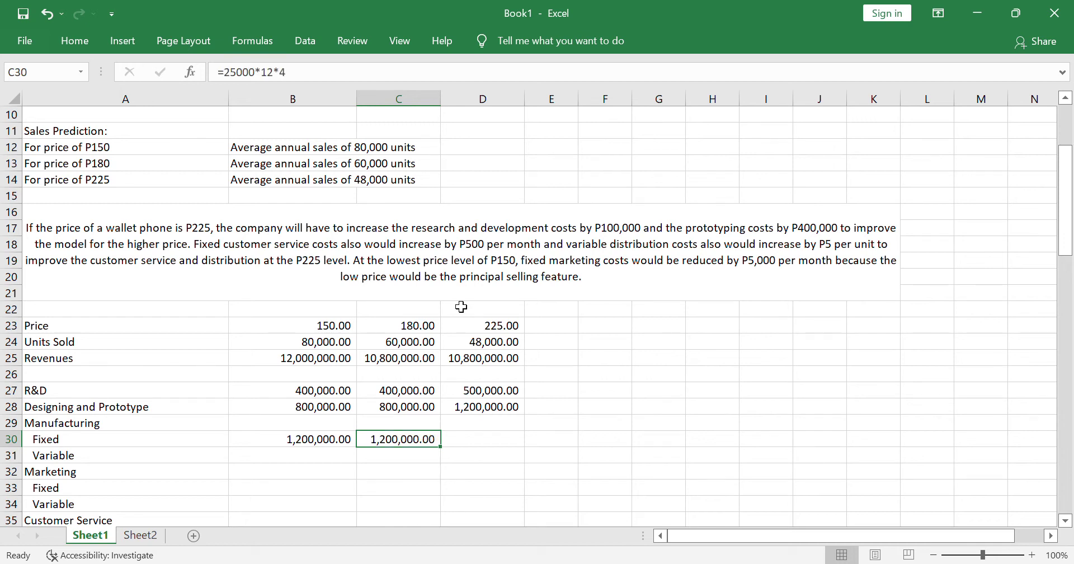
key(Right)
key(ctrl+r)
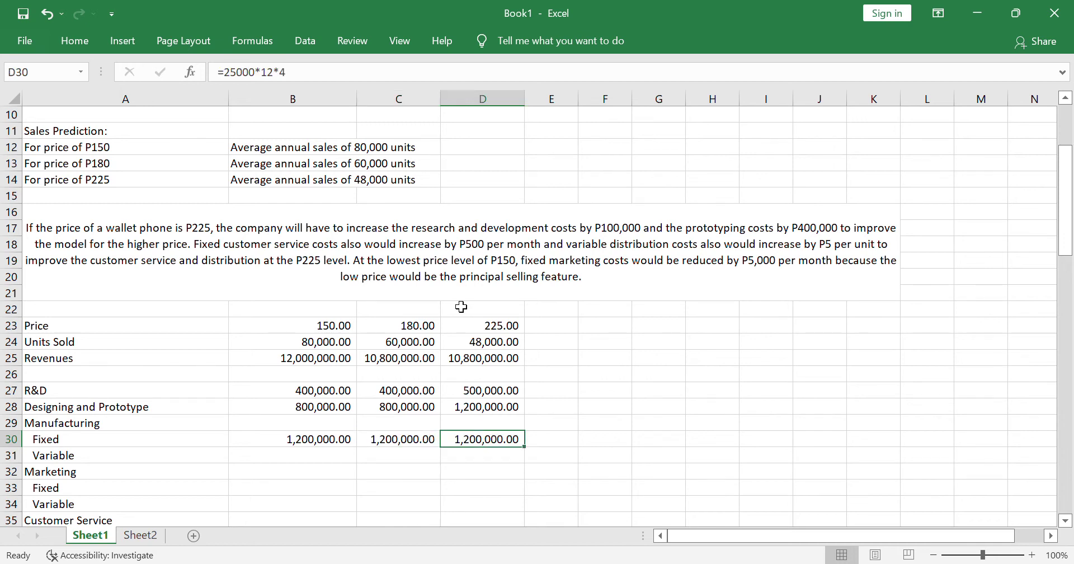
Step: Calculate the variable manufacturing cost for the 150 price in B31 with the formula =20*B24
key(Down)
key(Left)
key(Left)
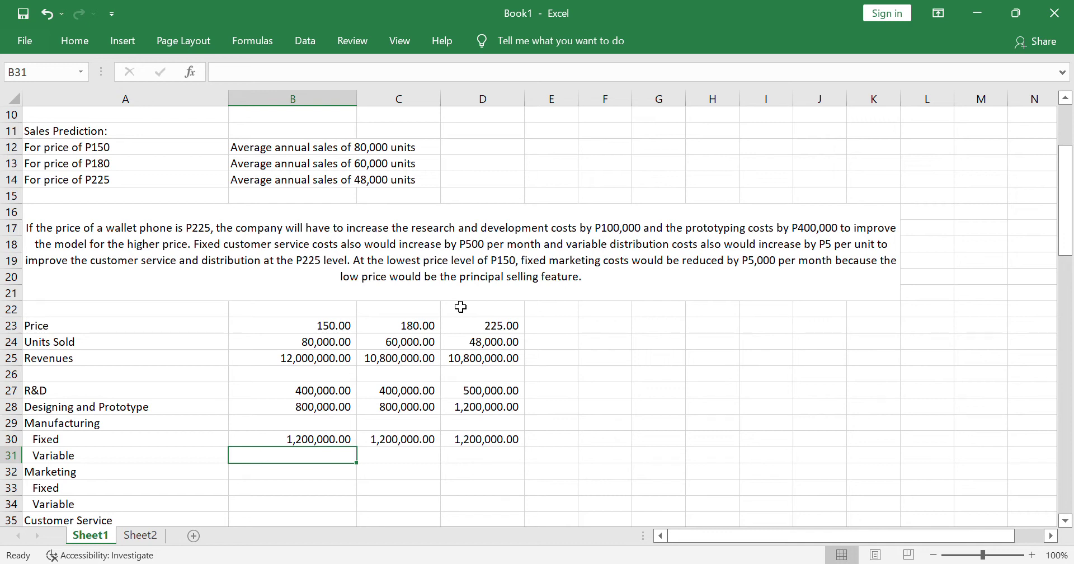
text(=20)
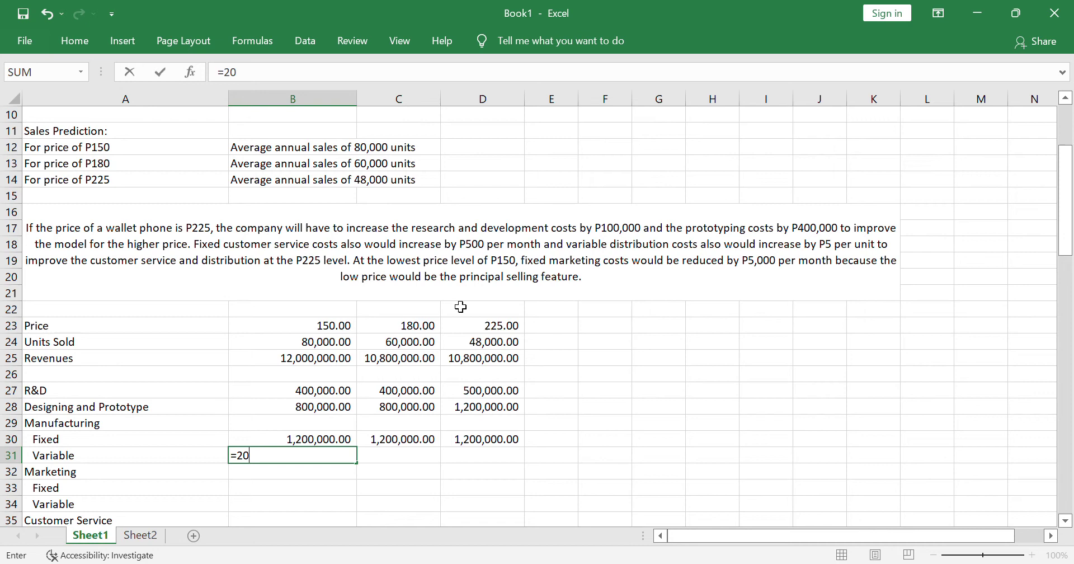
text(*)
key(Up)
key(Up)
key(Up)
key(Up)
key(Up)
key(Up)
key(Up)
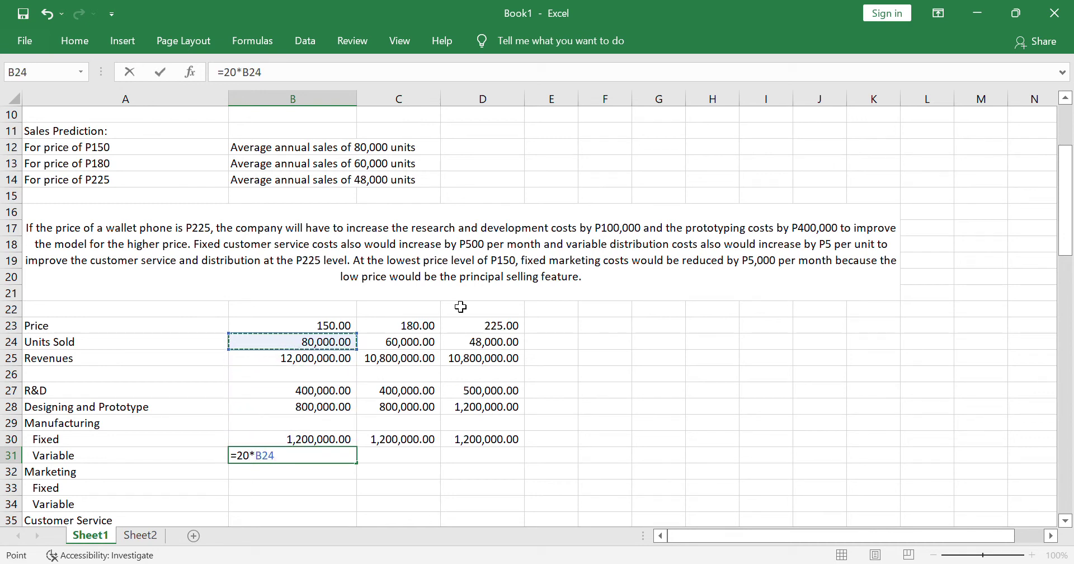
key(Return)
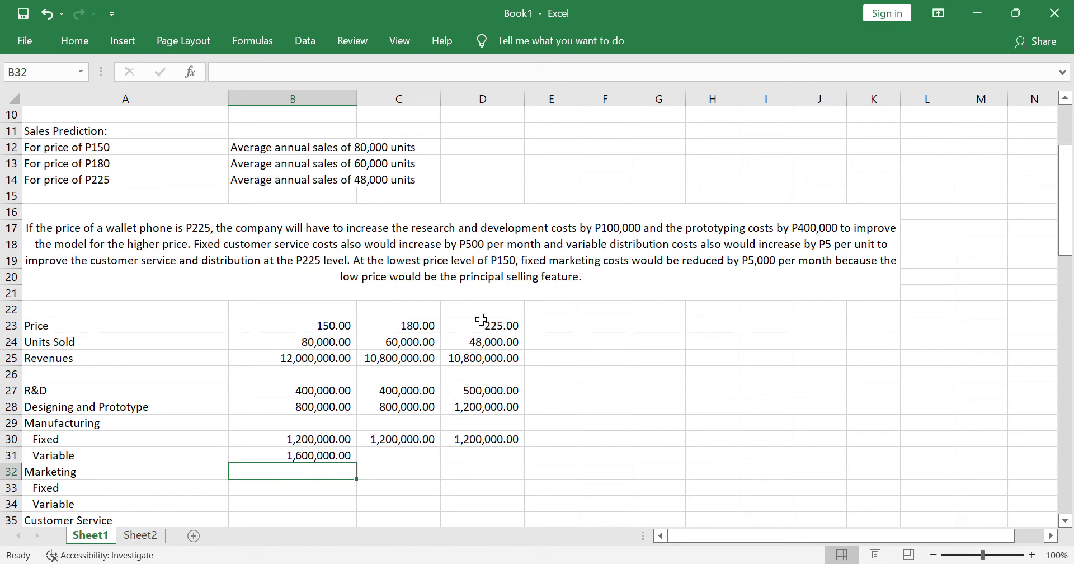
Step: Try filling C31 and D31 from the fixed-cost cells above them, and clear D31 again
click(385, 461)
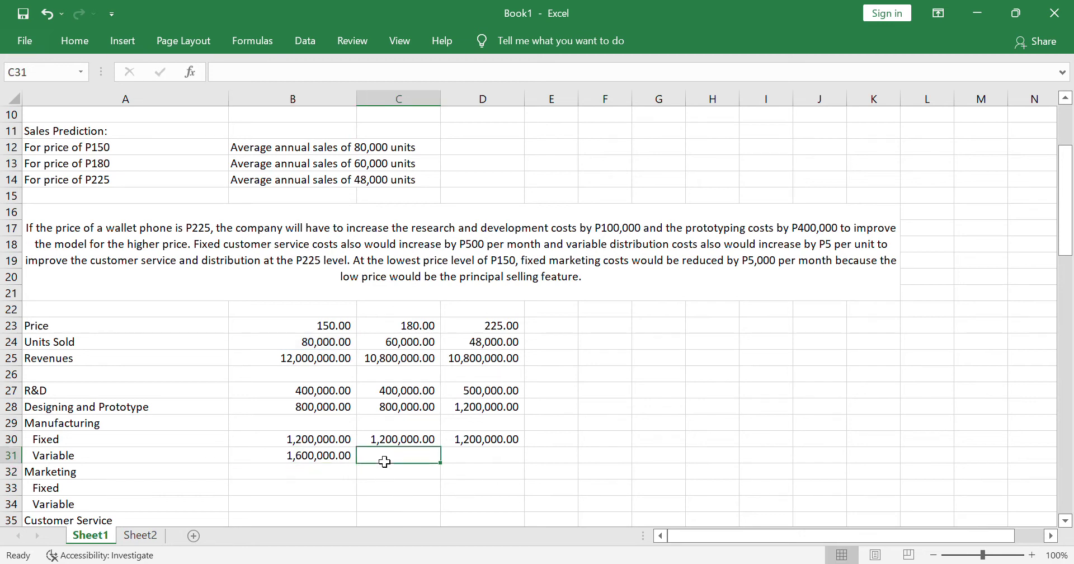
key(ctrl+d)
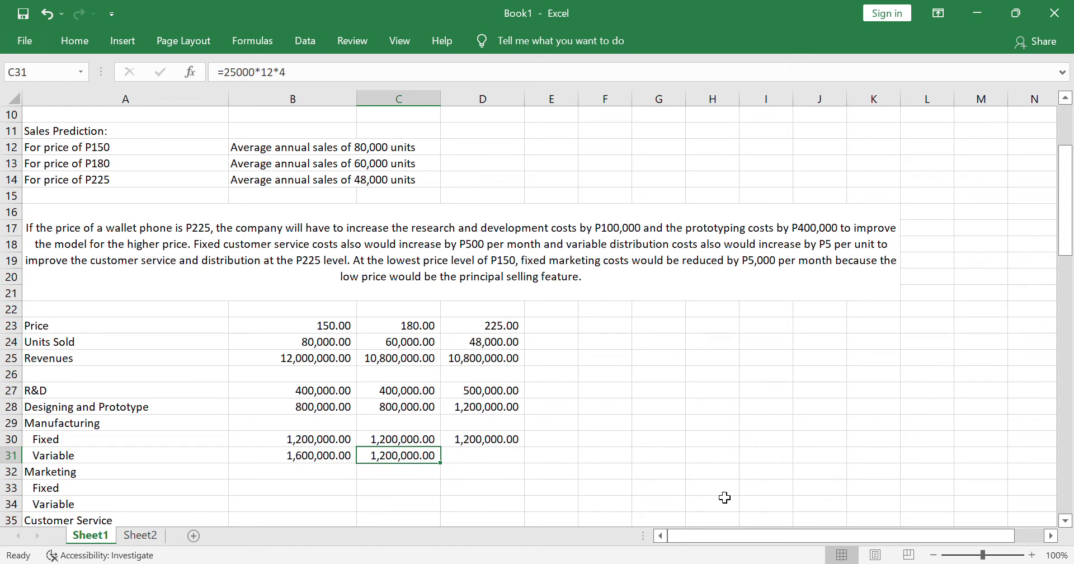
key(Right)
key(ctrl+d)
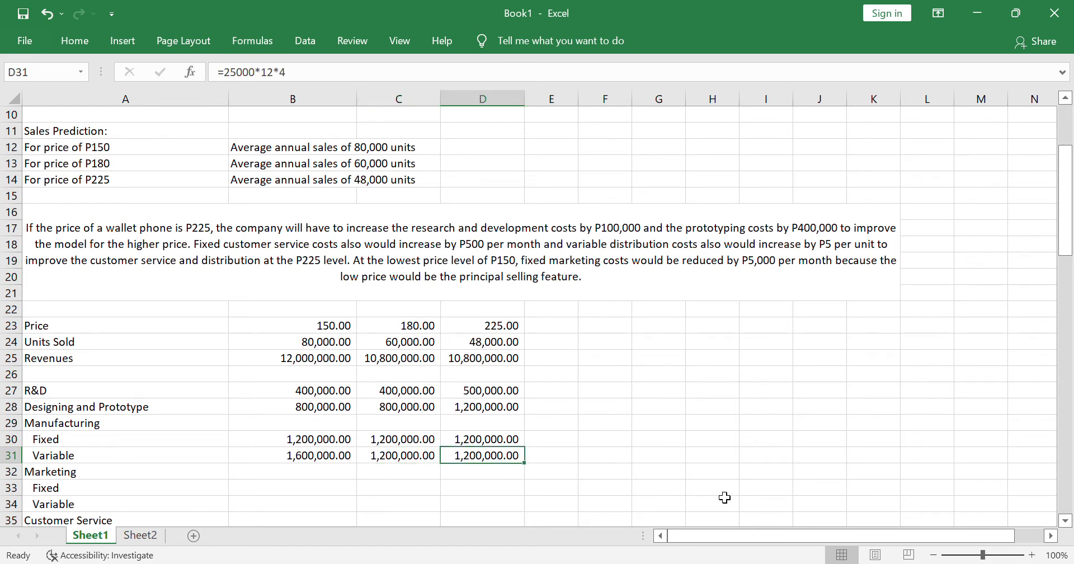
key(Left)
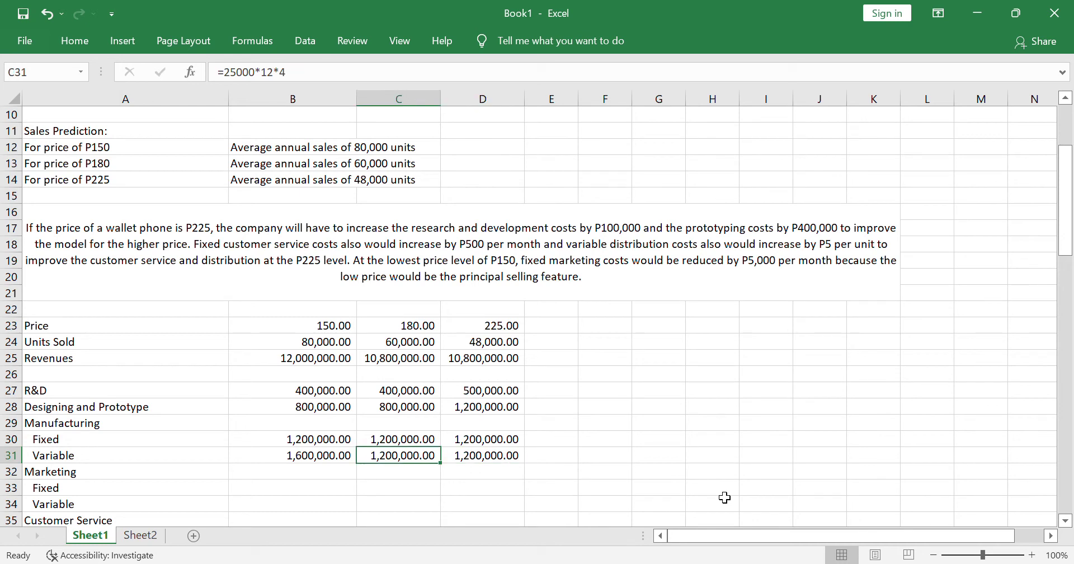
key(Right)
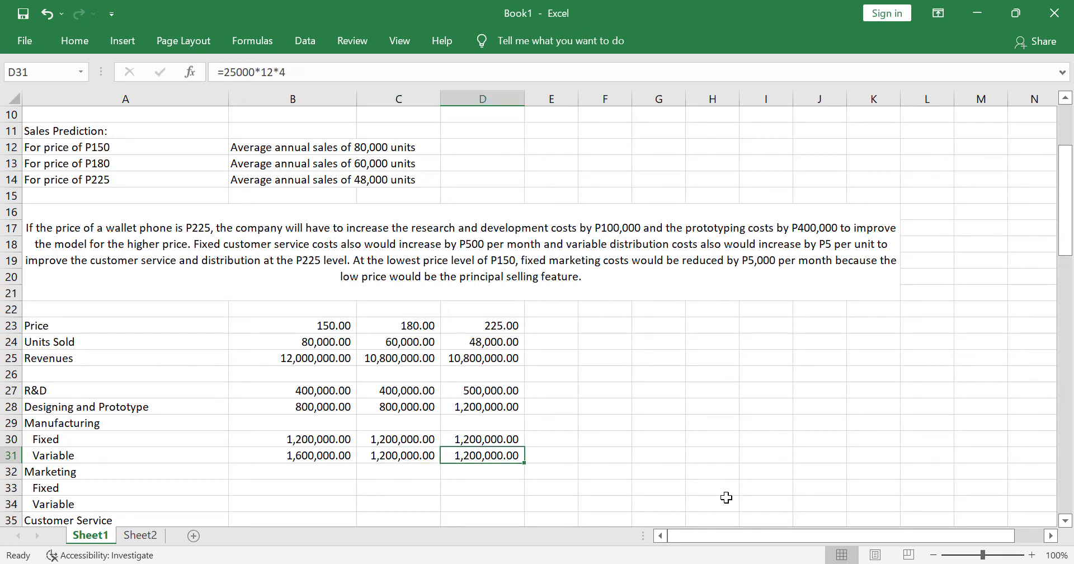
key(Left)
key(Right)
key(Delete)
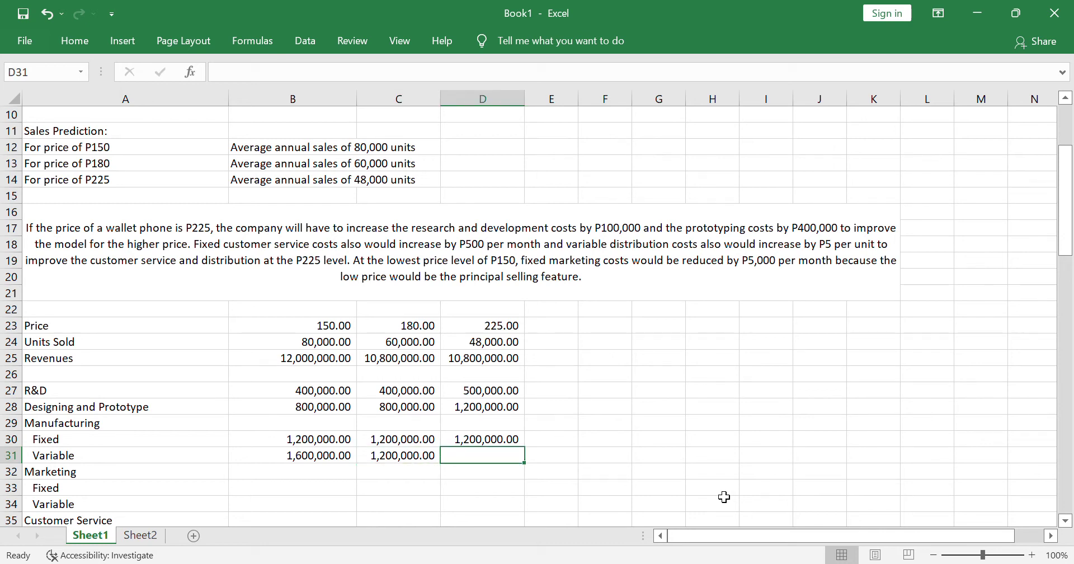
Step: Calculate the variable manufacturing cost for the 225 price in D31 with the formula =20*D24
text(20)
key(BackSpace)
key(BackSpace)
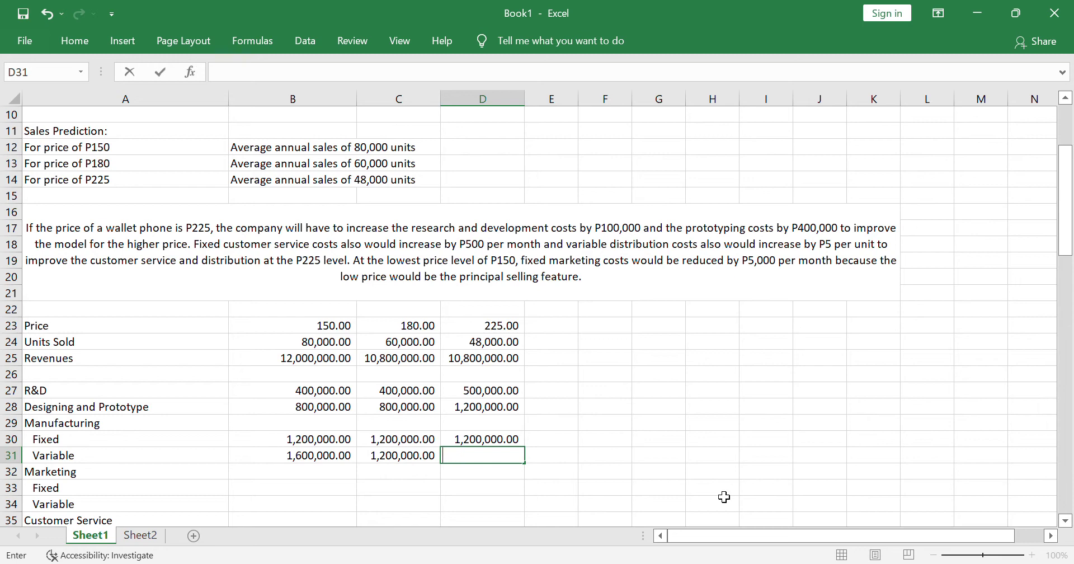
text(=20*)
key(Up)
key(Up)
key(Up)
key(Up)
key(Up)
key(Up)
key(Up)
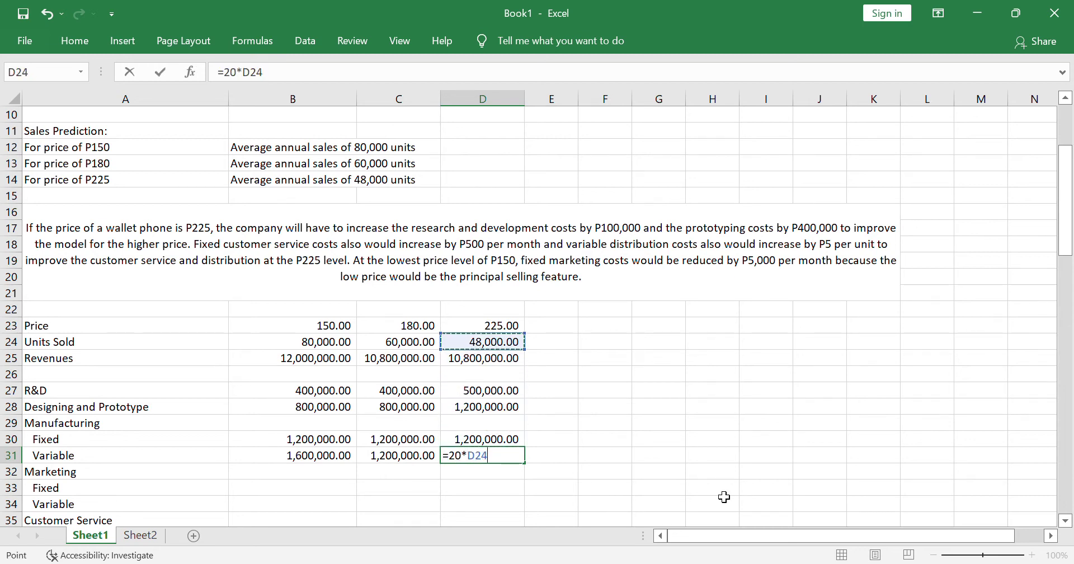
key(Return)
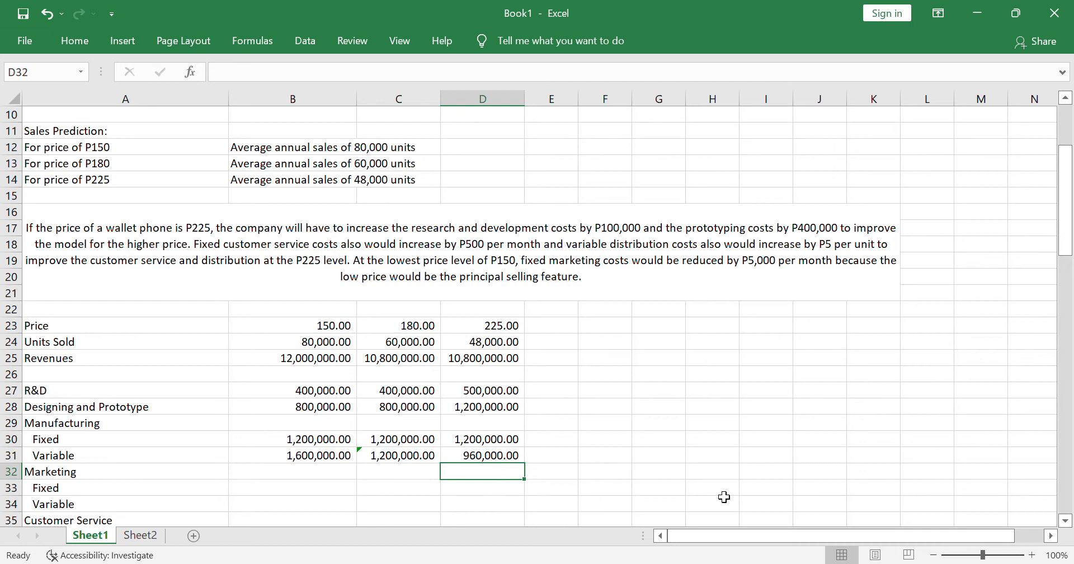
Step: Replace the formula in C31 by filling the variable manufacturing cost formula across from B31
click(397, 457)
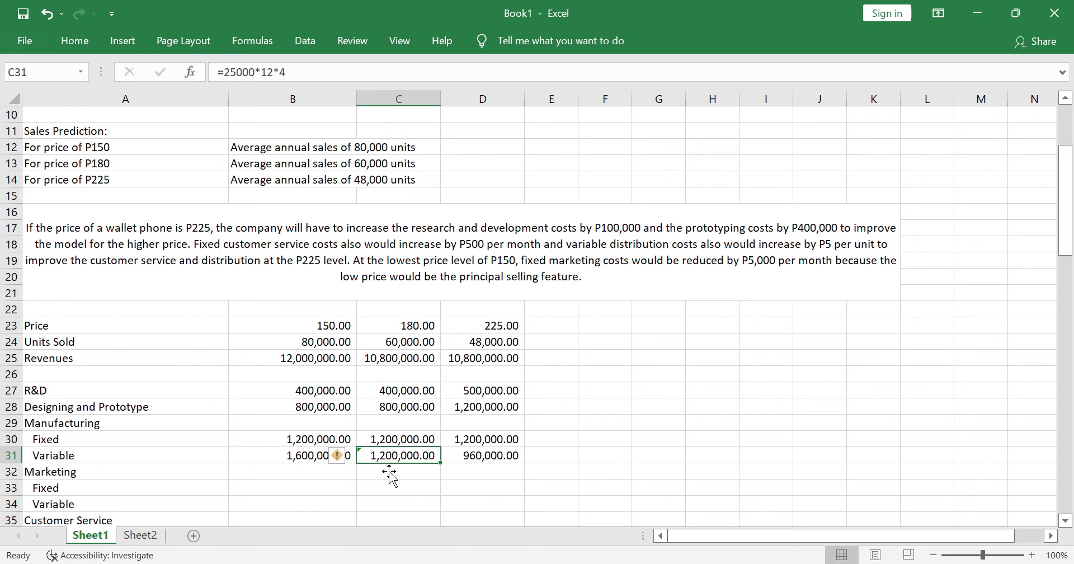
key(ctrl+r)
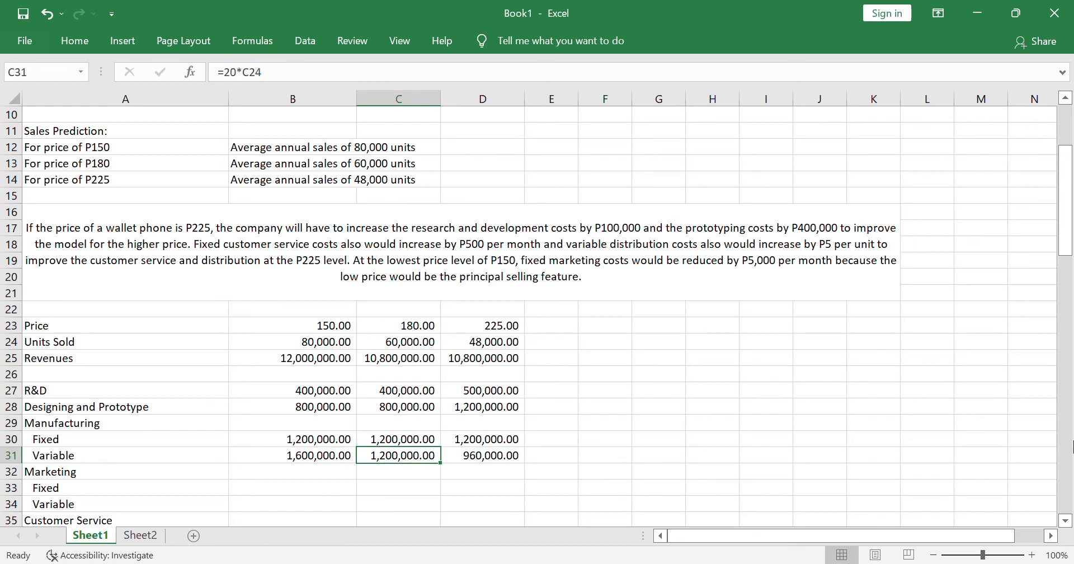
Step: Calculate the fixed marketing cost for the 150 price in B33 with the formula =15000*12*4
key(Down)
key(Left)
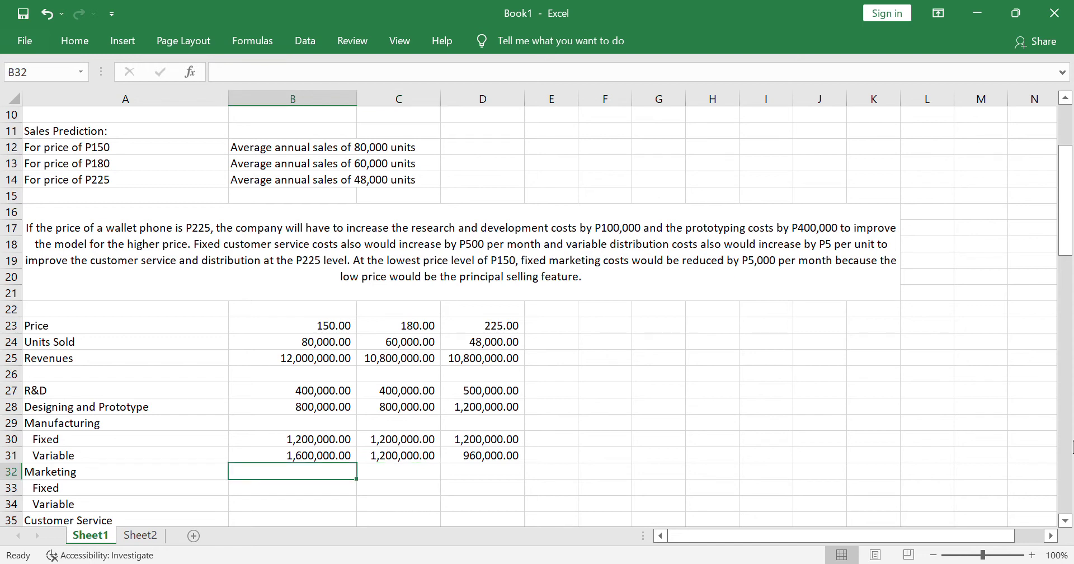
scroll(1046, 403, up, 3)
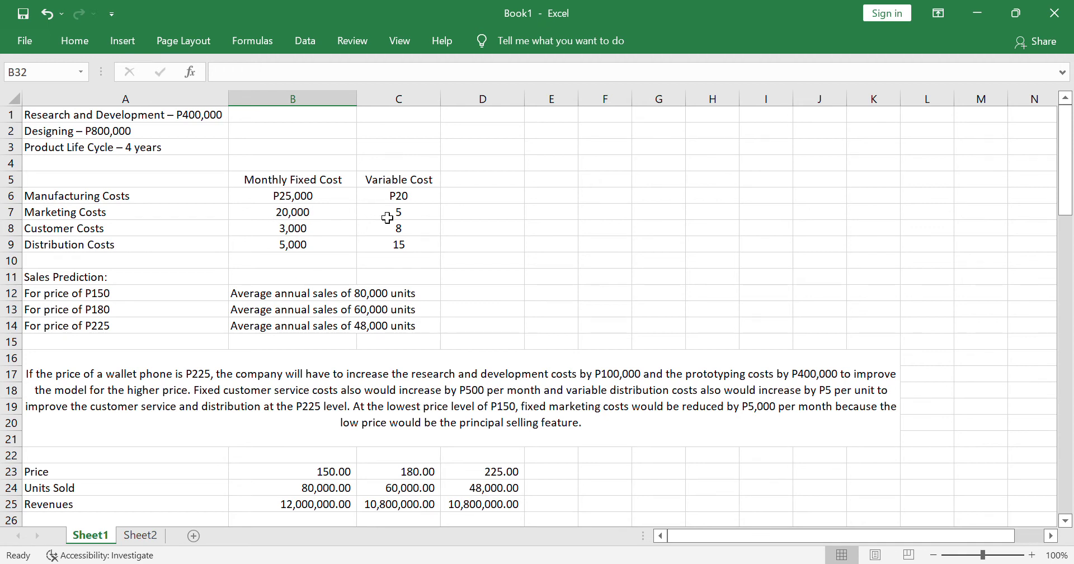
scroll(446, 347, down, 5)
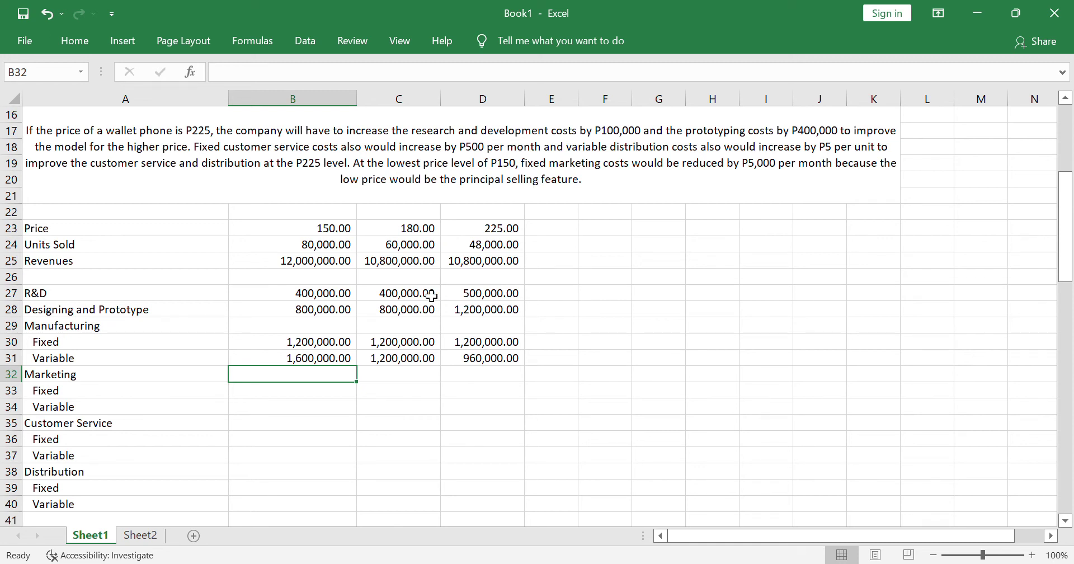
key(Down)
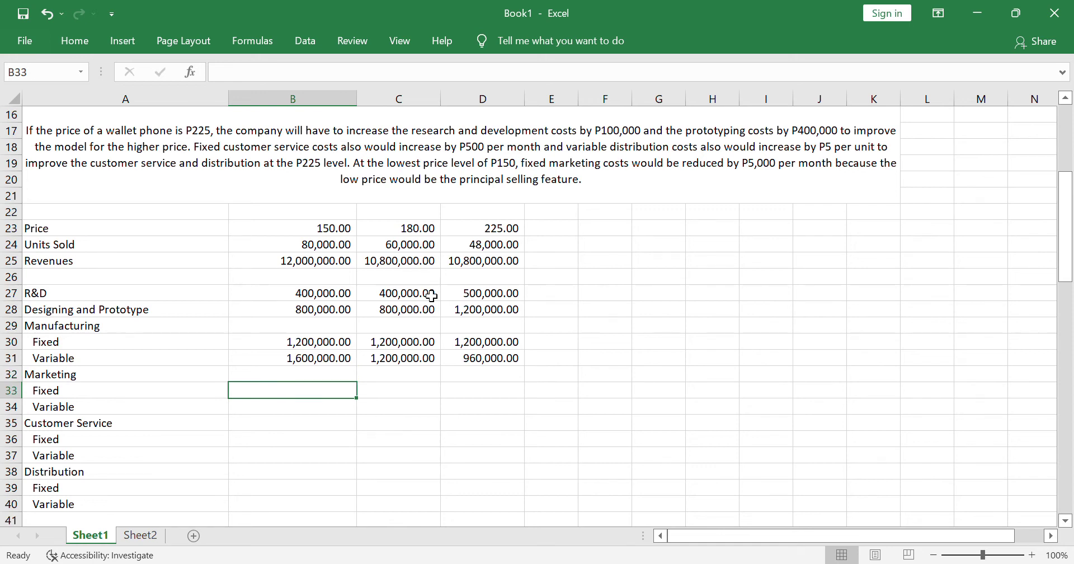
text(=)
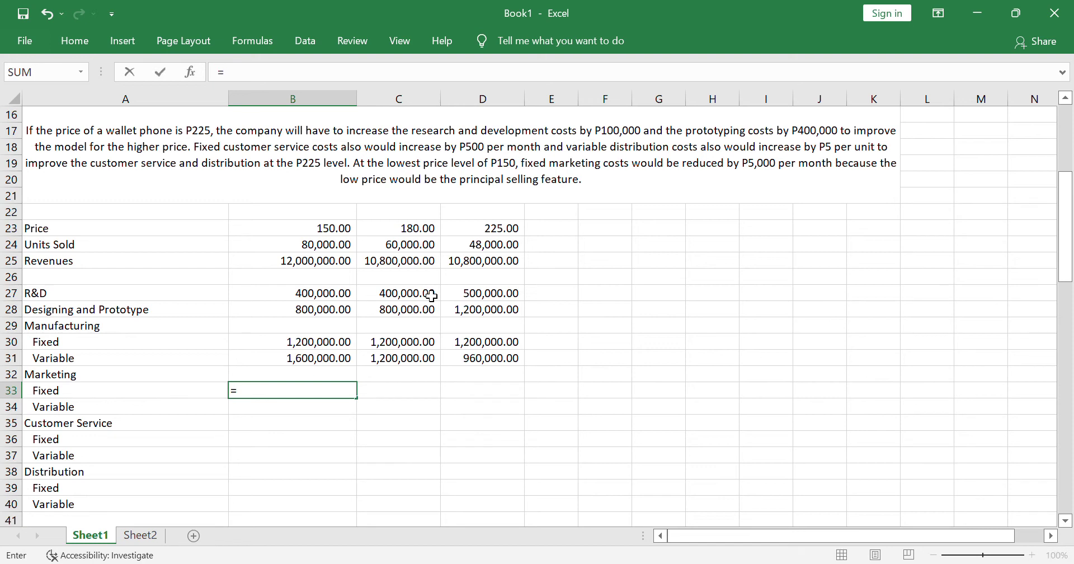
text(15000*12)
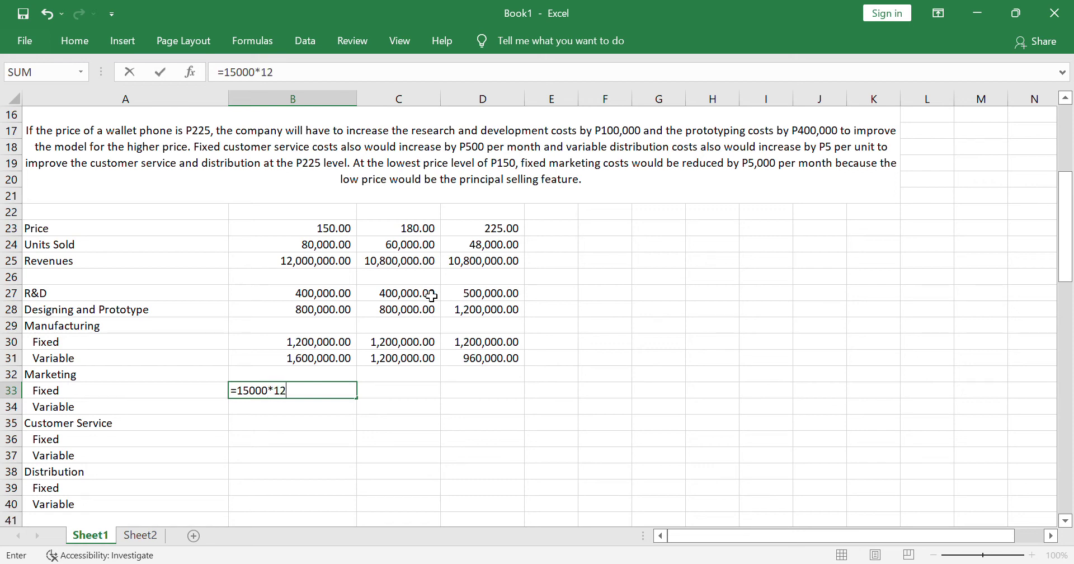
text(*4)
key(Return)
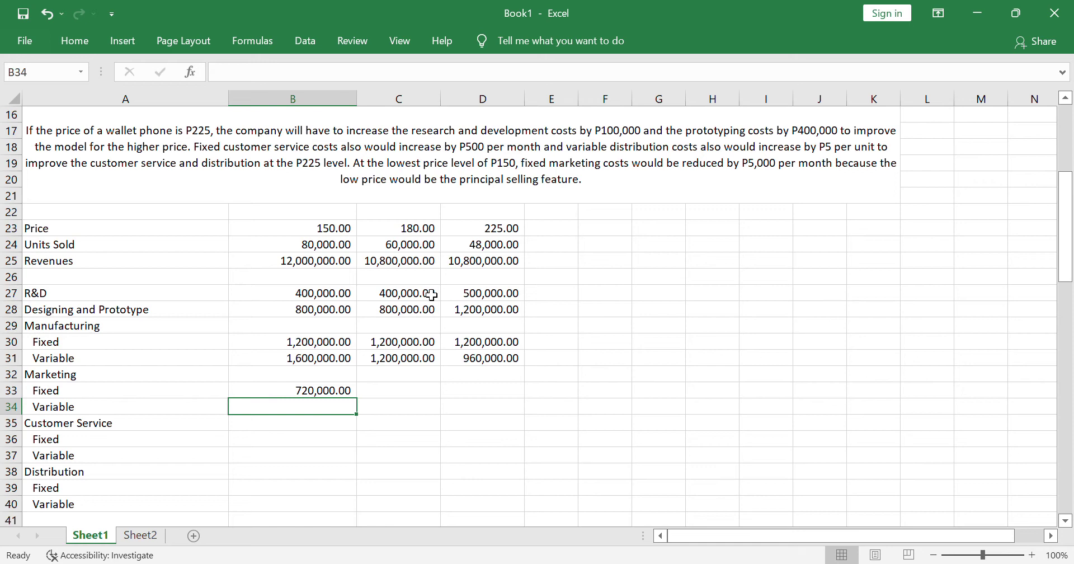
Step: Calculate the fixed marketing cost for the 180 price in C33 with the formula =20000*12*4
key(Up)
key(Right)
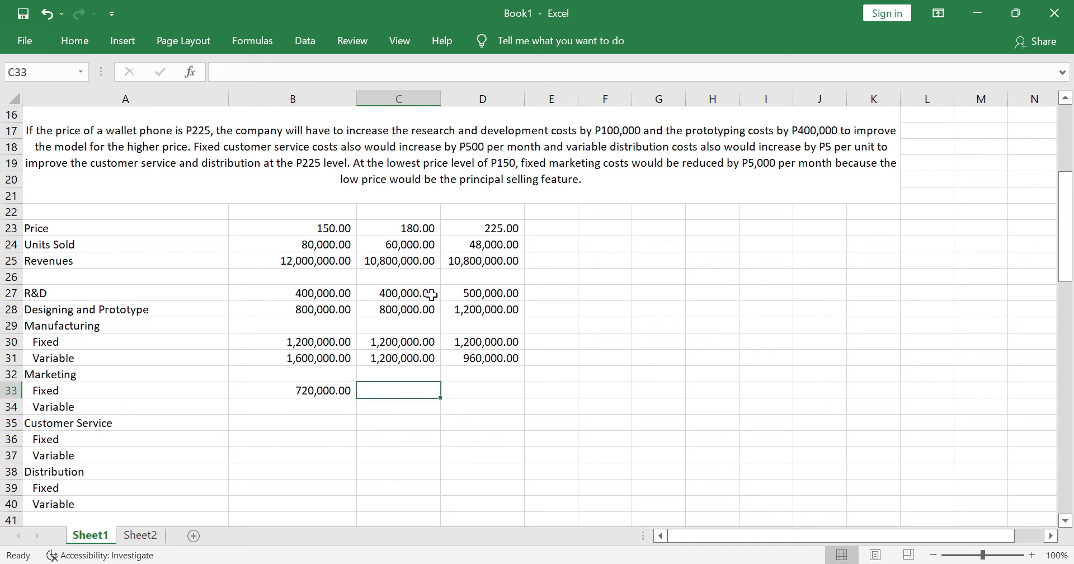
text(=2)
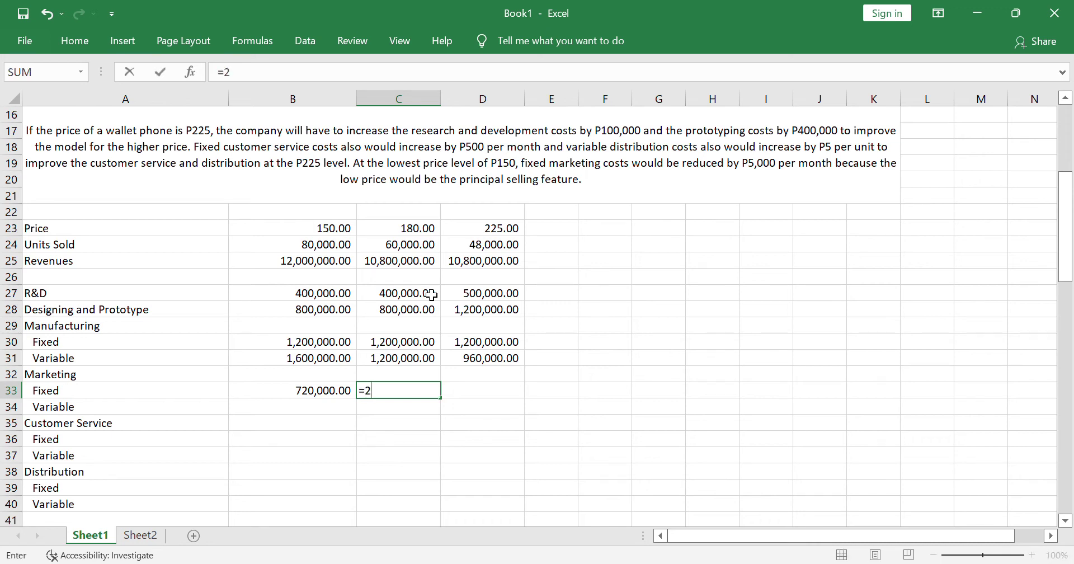
text(0000*21)
key(BackSpace)
key(BackSpace)
text(12*4)
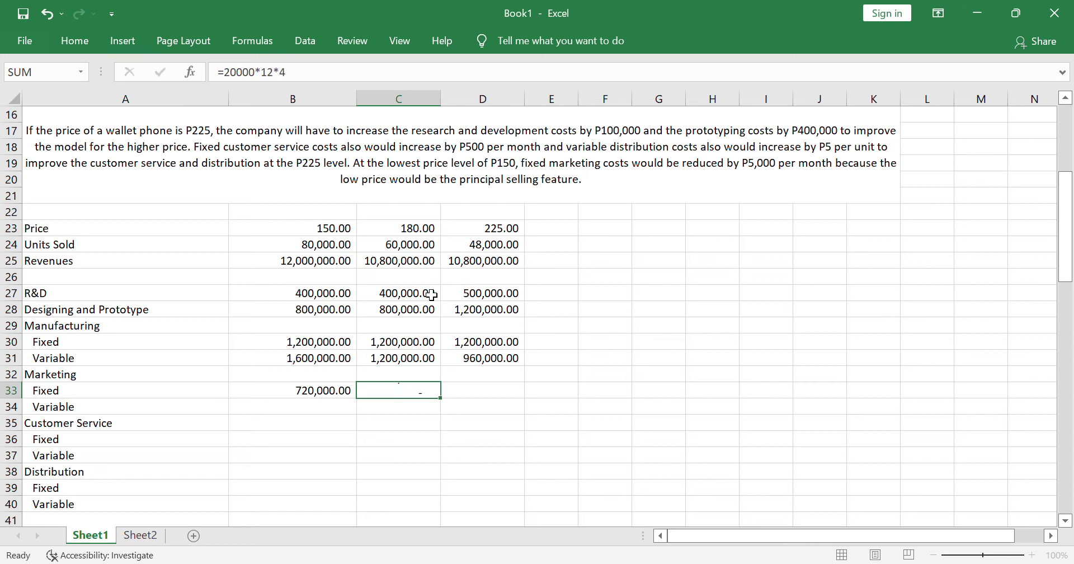
key(Return)
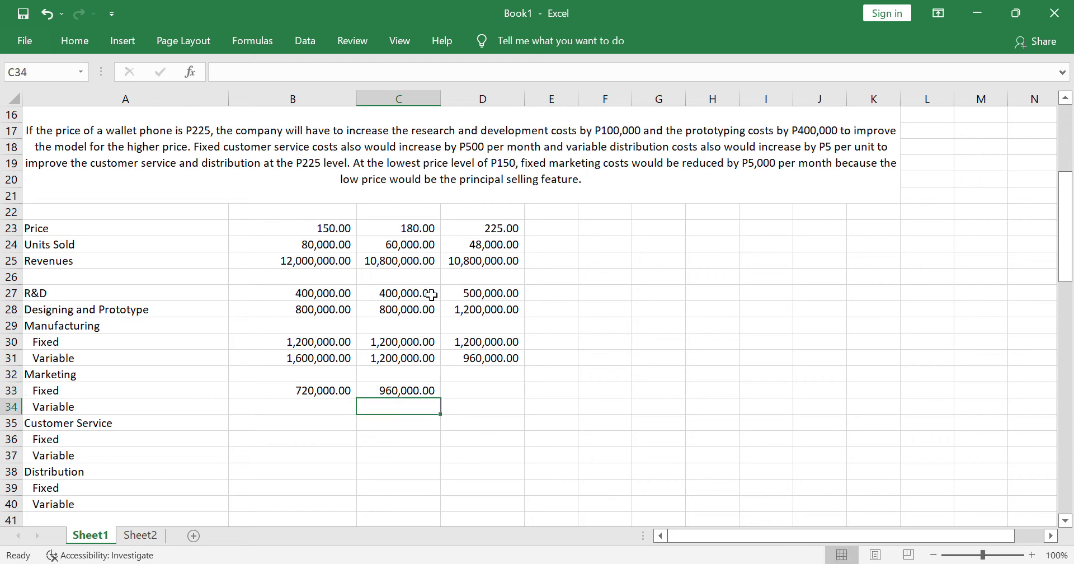
Step: Calculate the fixed marketing cost for the 225 price in D33 with the formula =20000*12*4
key(Up)
key(Right)
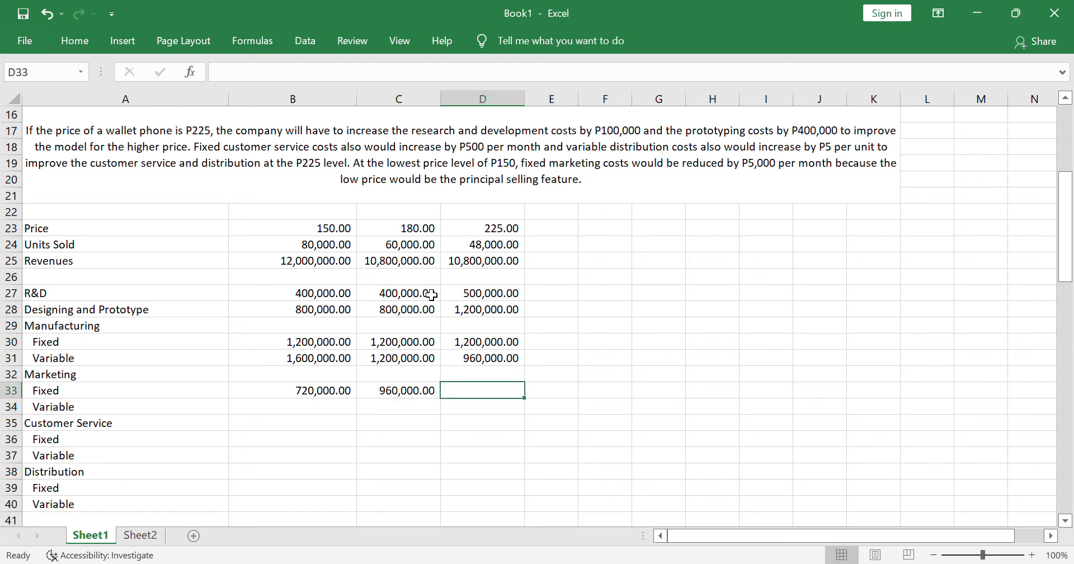
text(=20000*12*4)
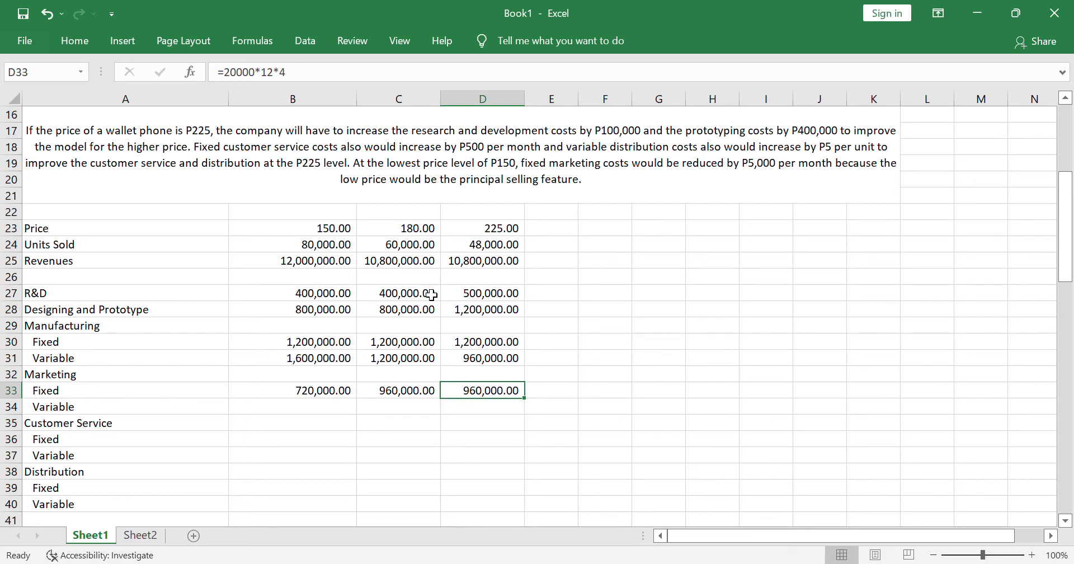
key(Return)
Step: Calculate the variable marketing cost for the 150 price in B34 with the formula =5*B24
key(Left)
key(Left)
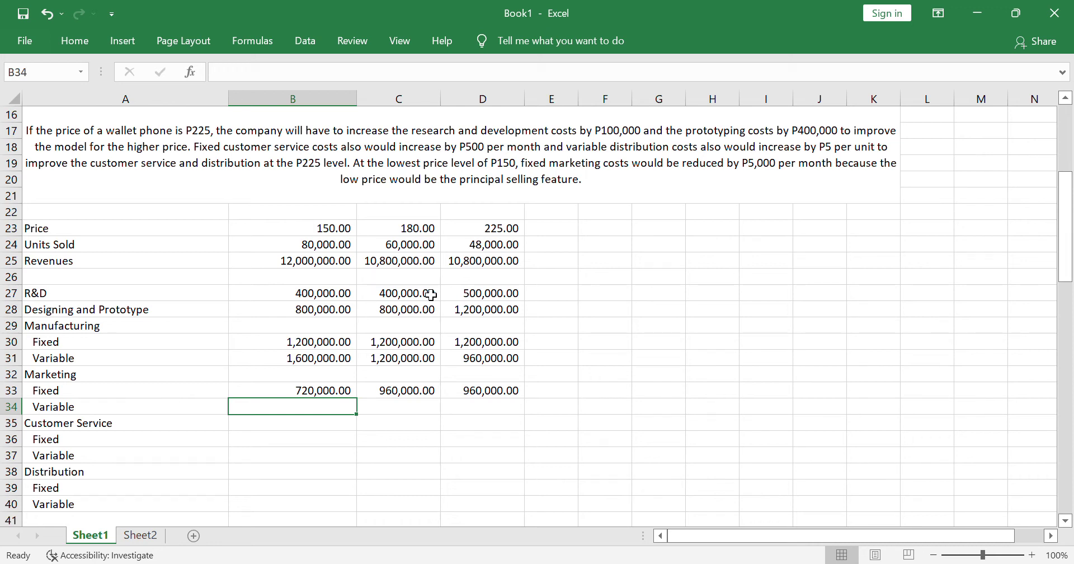
text(=5*)
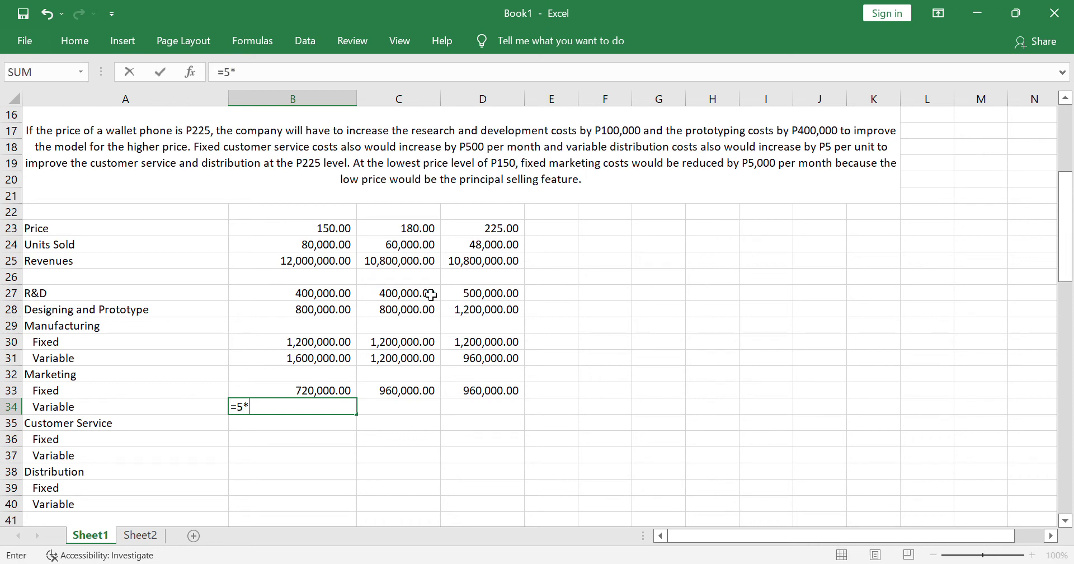
click(344, 245)
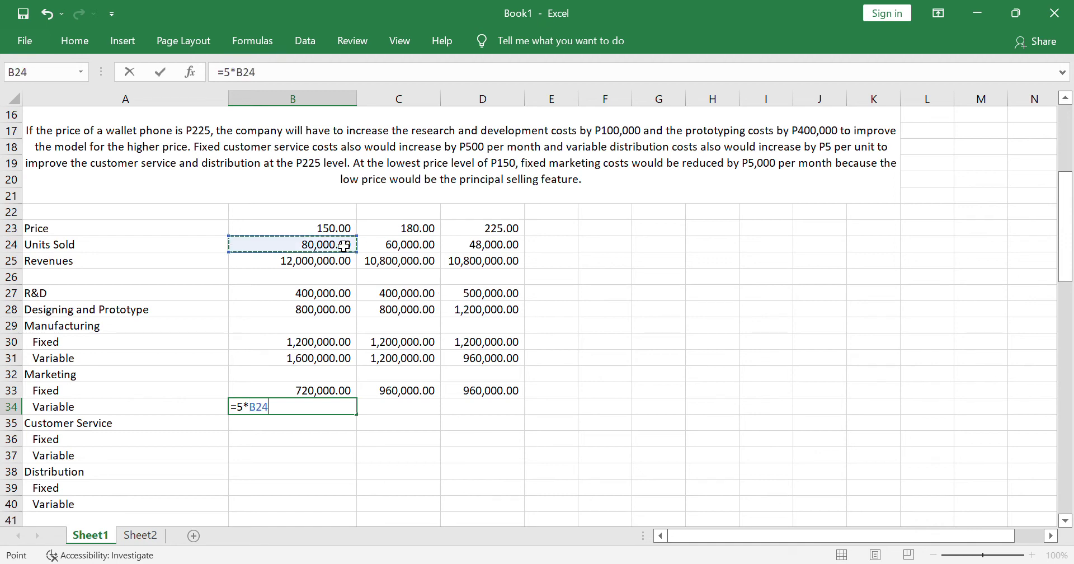
key(Return)
Step: Copy the variable marketing cost formula from B34 across to C34 and D34
key(Up)
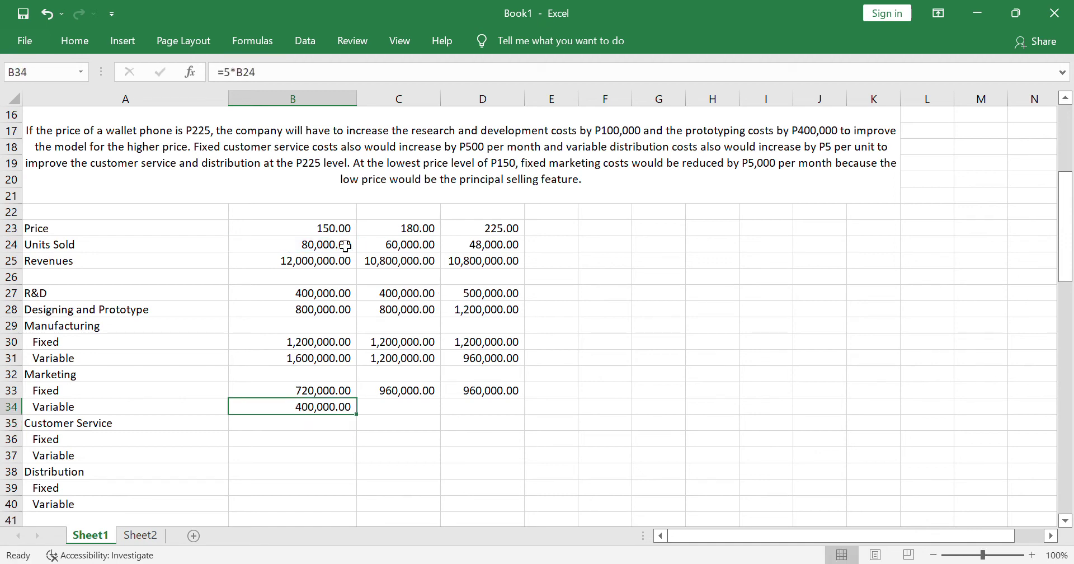
key(Right)
key(ctrl+r)
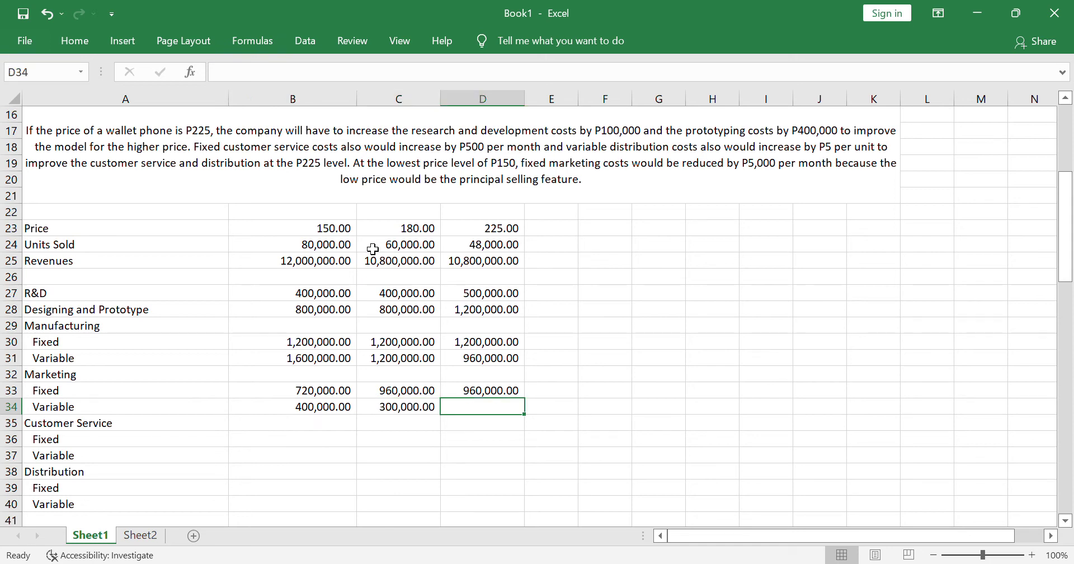
key(ctrl+v)
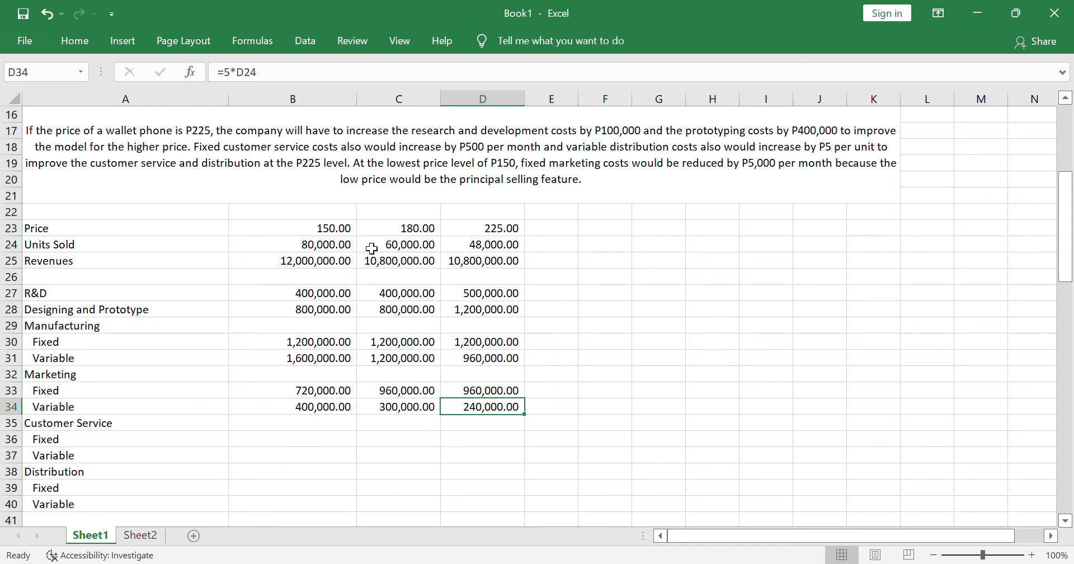
Step: Calculate the fixed customer service cost for the 150 price in B36 with the formula =3000*12*4
key(Down)
key(Left)
key(Left)
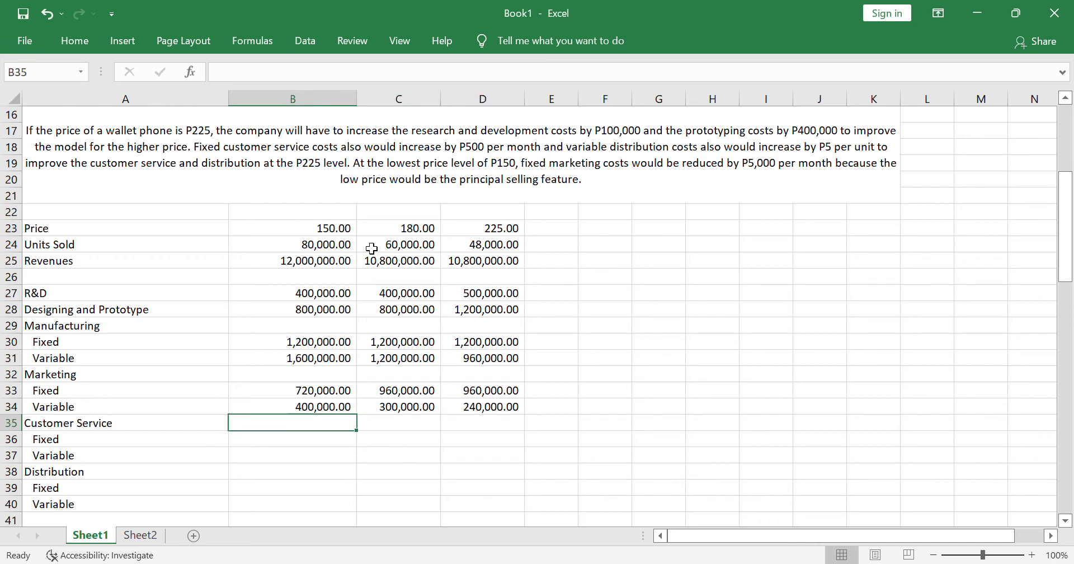
key(Down)
scroll(370, 247, up, 4)
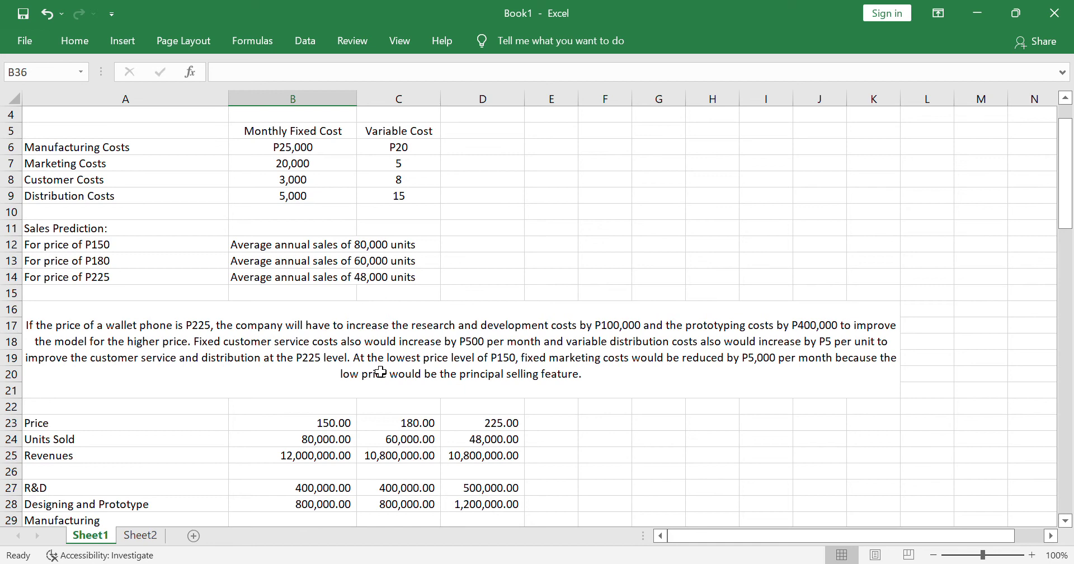
scroll(381, 372, down, 4)
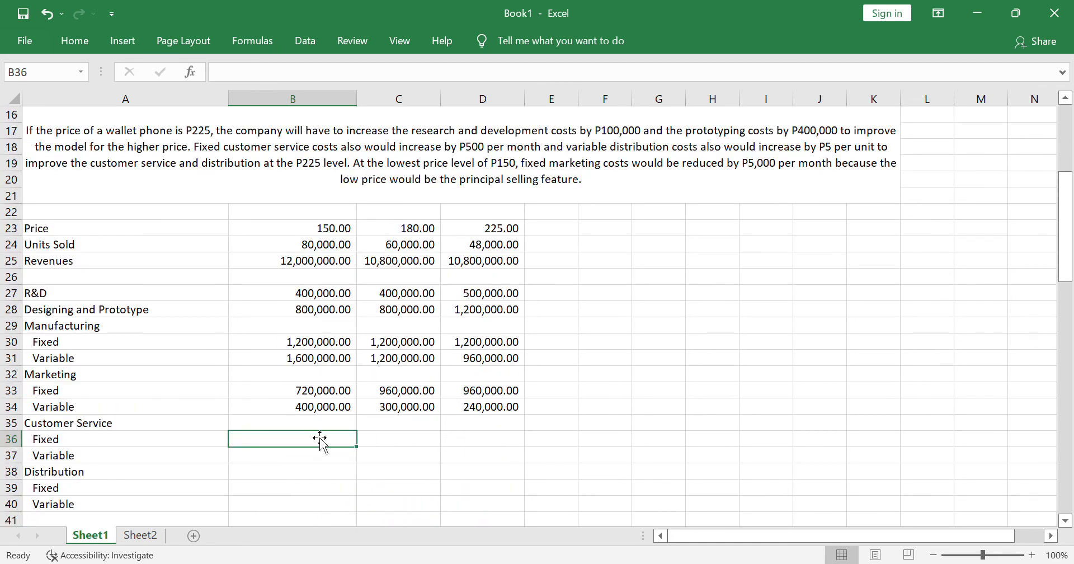
text(=3000)
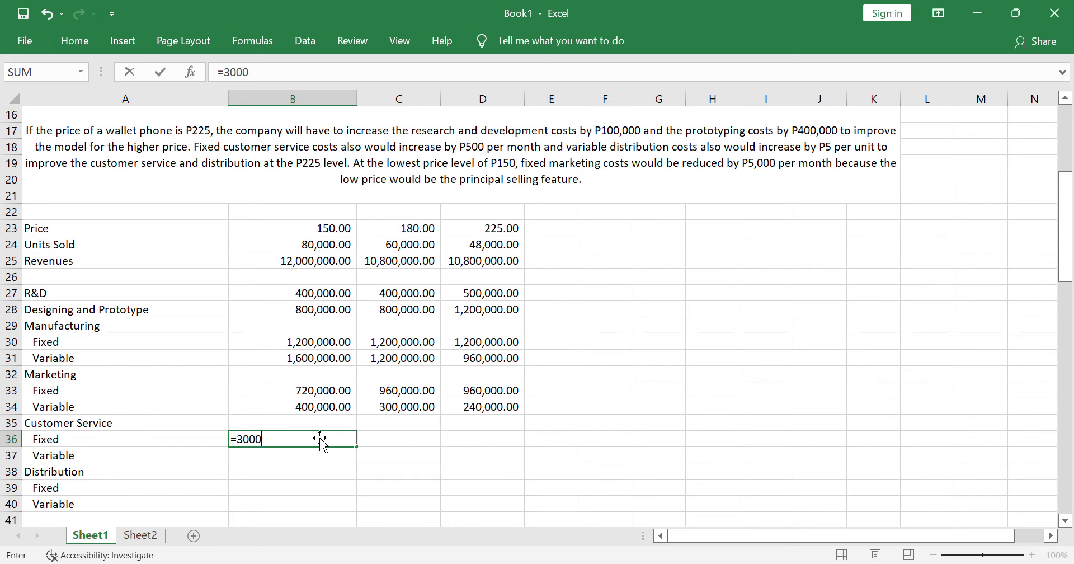
text(*12*4)
key(Return)
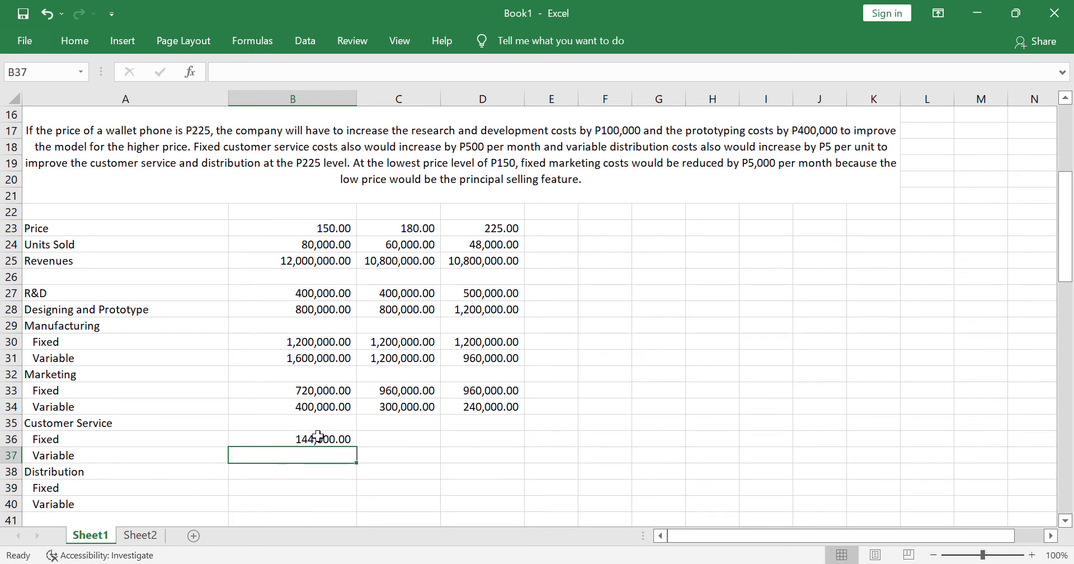
Step: Fill the fixed customer service cost formula from B36 across to C36 for the 180 price
key(Up)
key(Right)
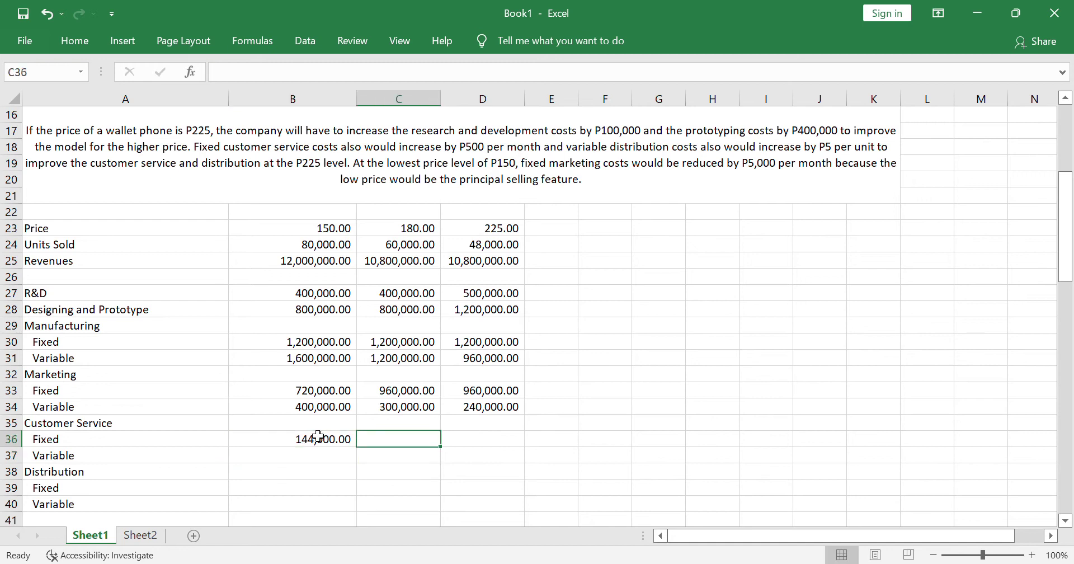
key(ctrl+r)
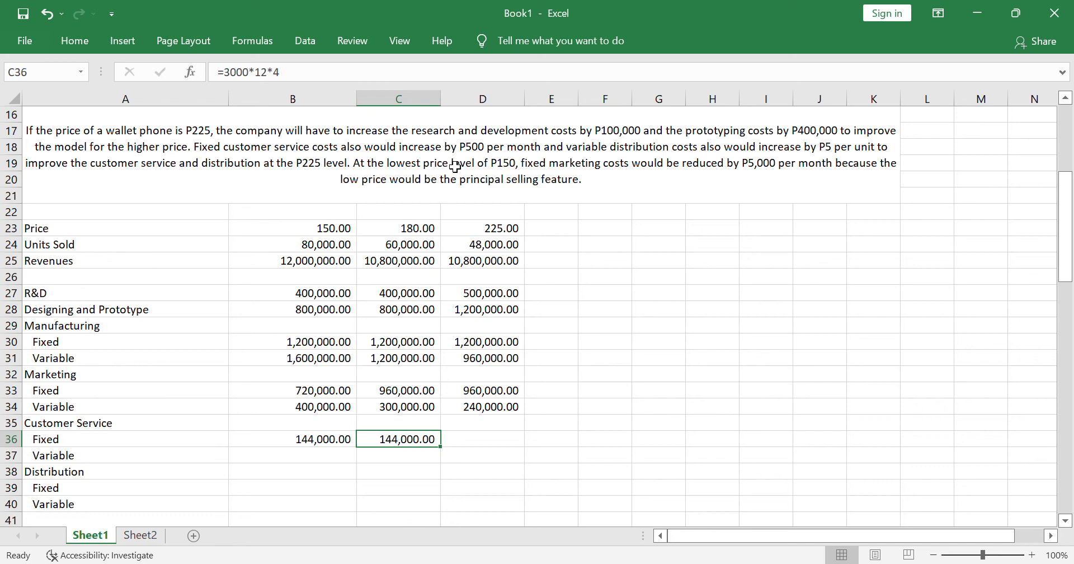
Step: Calculate the fixed customer service cost for the 225 price in D36 with the formula =3500*12*4
click(492, 447)
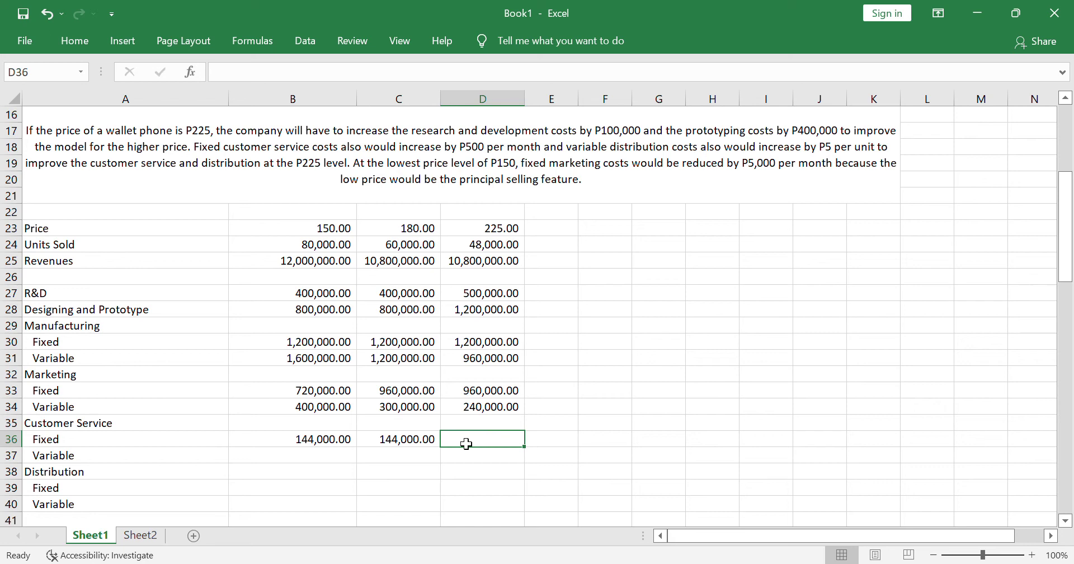
text(=3500)
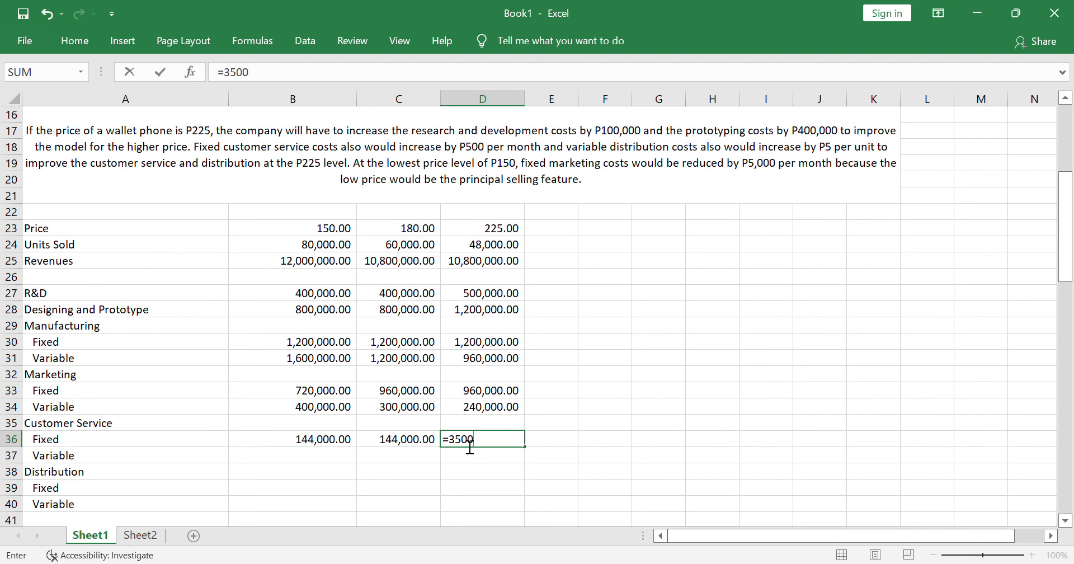
text(*12*4)
key(Return)
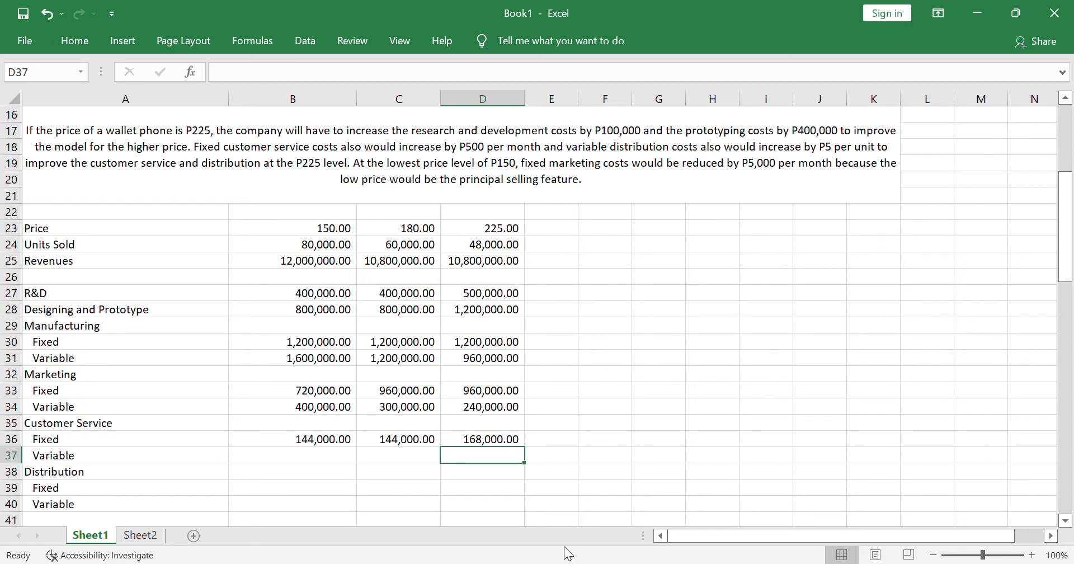
Step: Calculate the variable customer service cost for the 150 price in B37 with the formula =8*B24
click(284, 456)
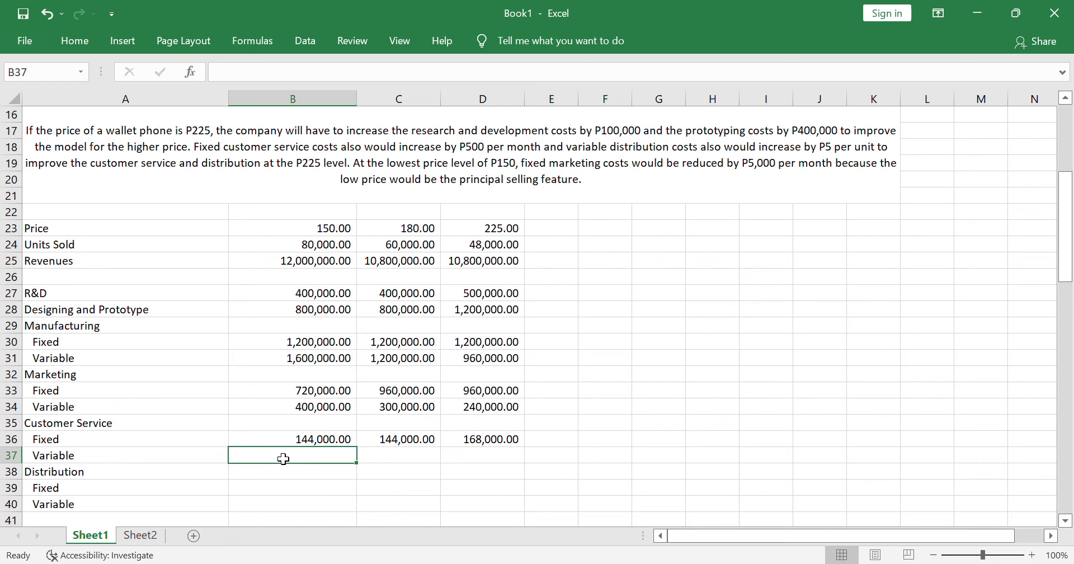
text(=8)
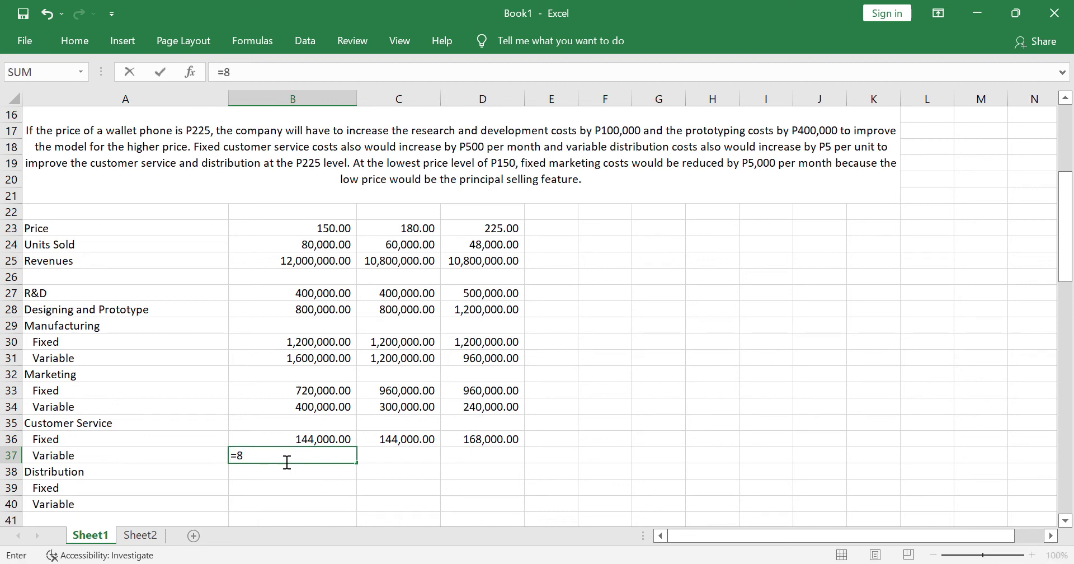
text(*)
click(305, 250)
key(Return)
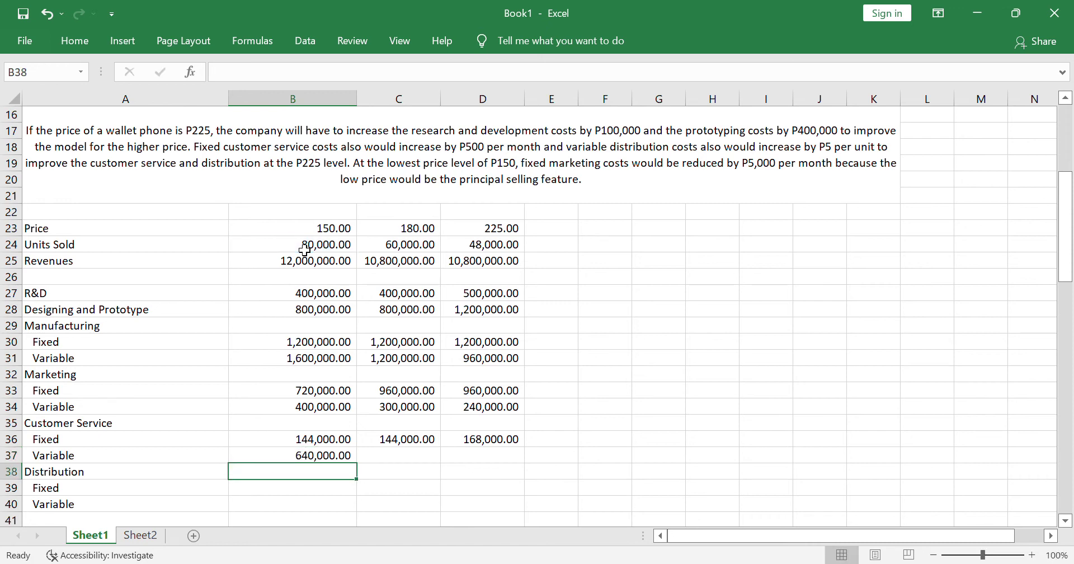
Step: Fill the variable customer service cost formula from B37 across to C37 and D37
key(Up)
key(Right)
key(ctrl+r)
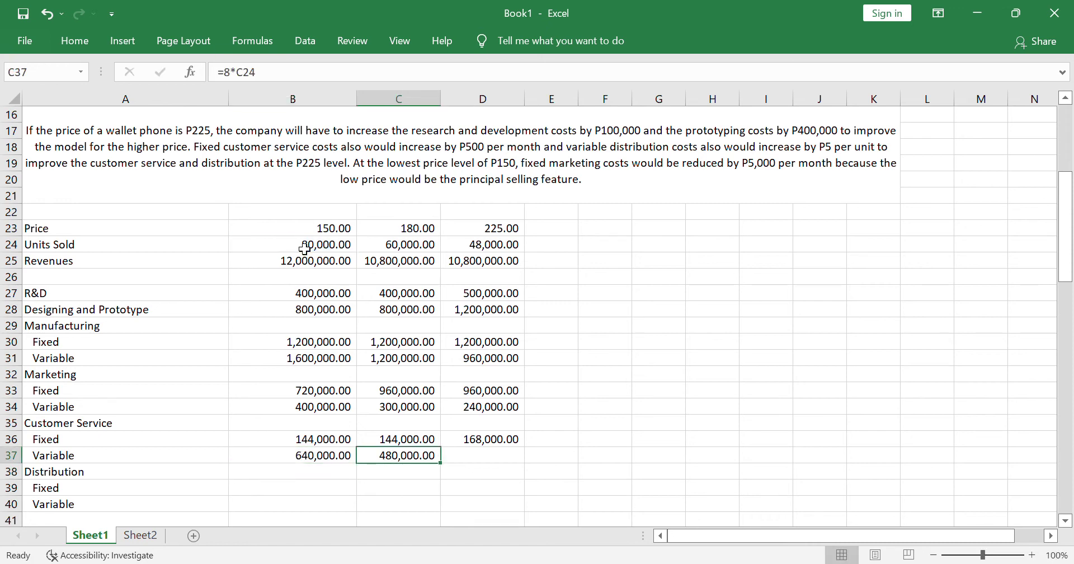
key(Right)
key(ctrl+r)
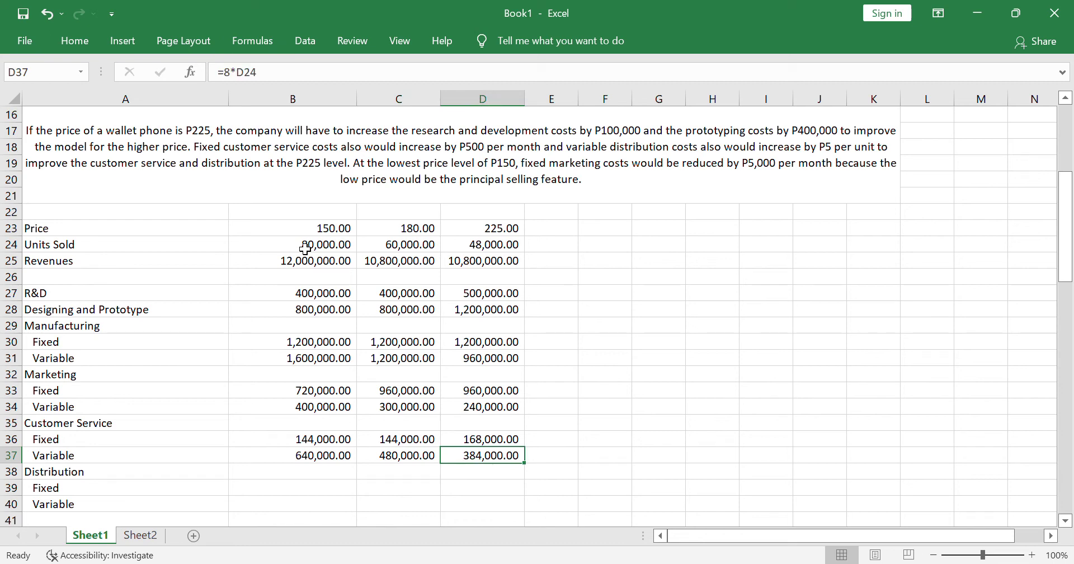
Step: Calculate the fixed distribution cost for the 150 price in B39 with the formula =5000*12*4
key(Down)
key(Left)
key(Left)
key(Down)
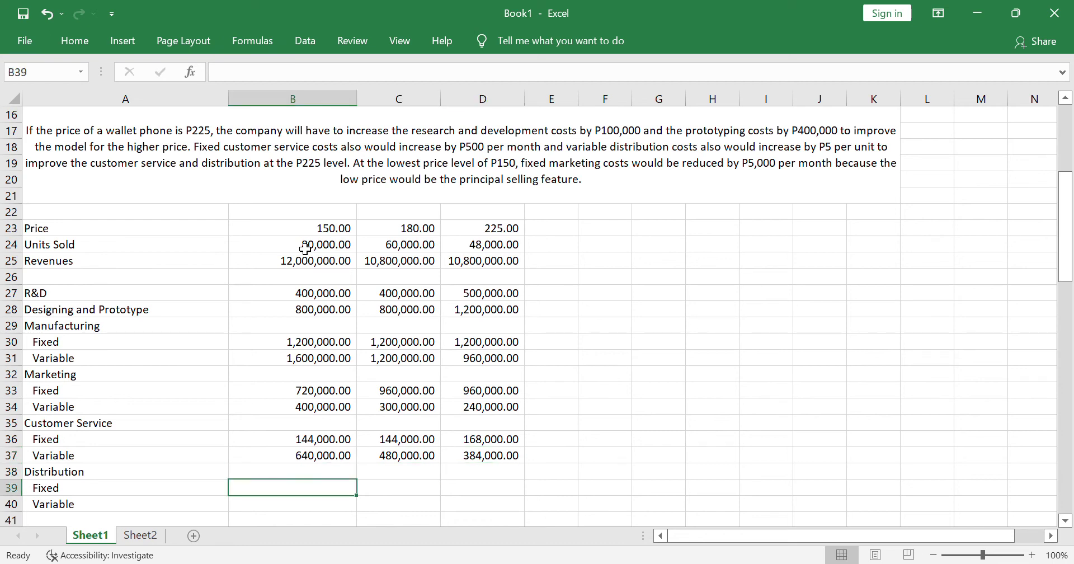
scroll(305, 249, up, 4)
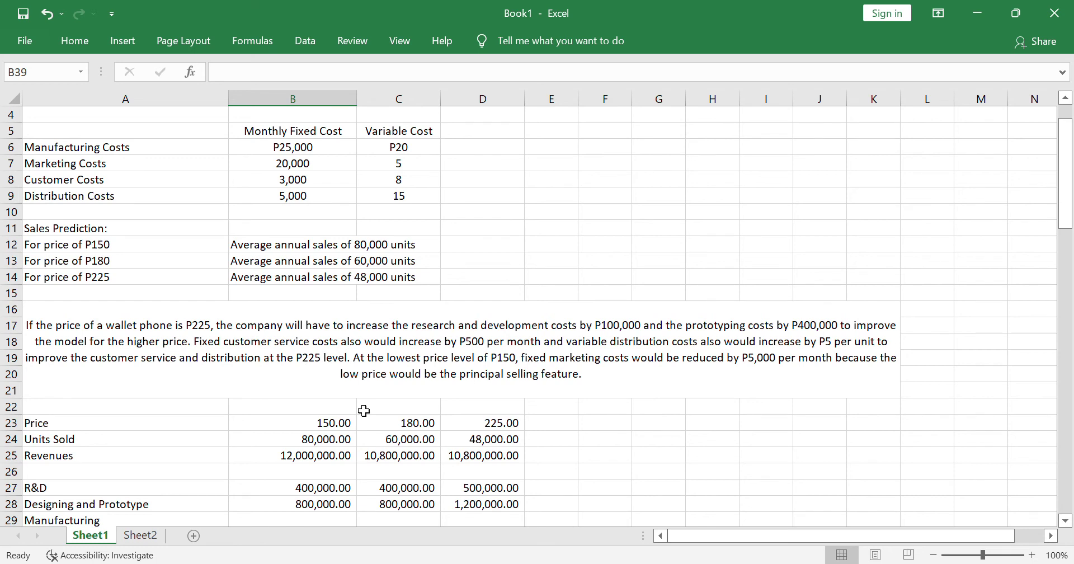
scroll(364, 412, down, 4)
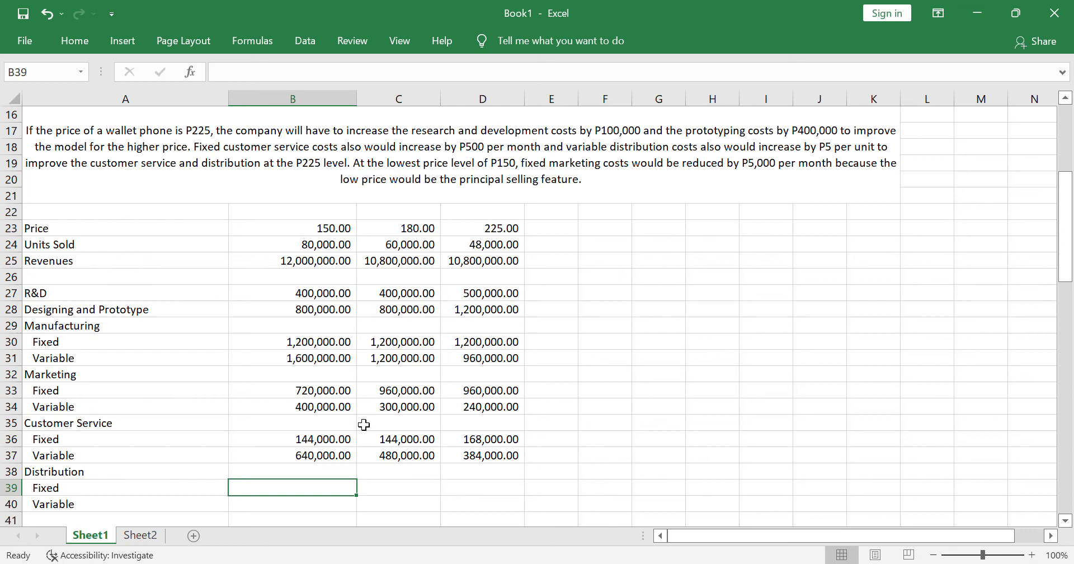
text(=5)
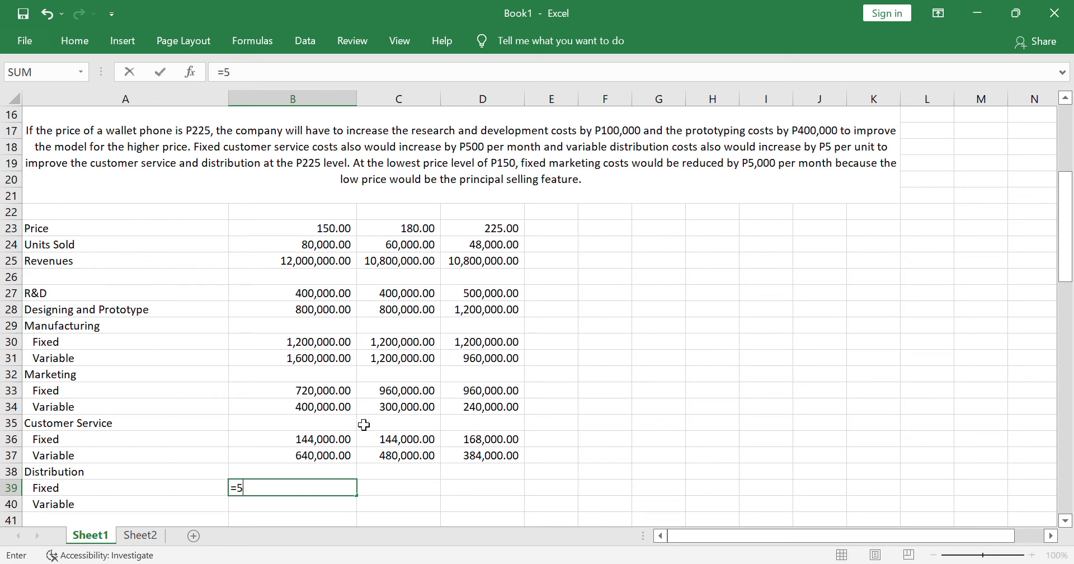
text(000*12*4)
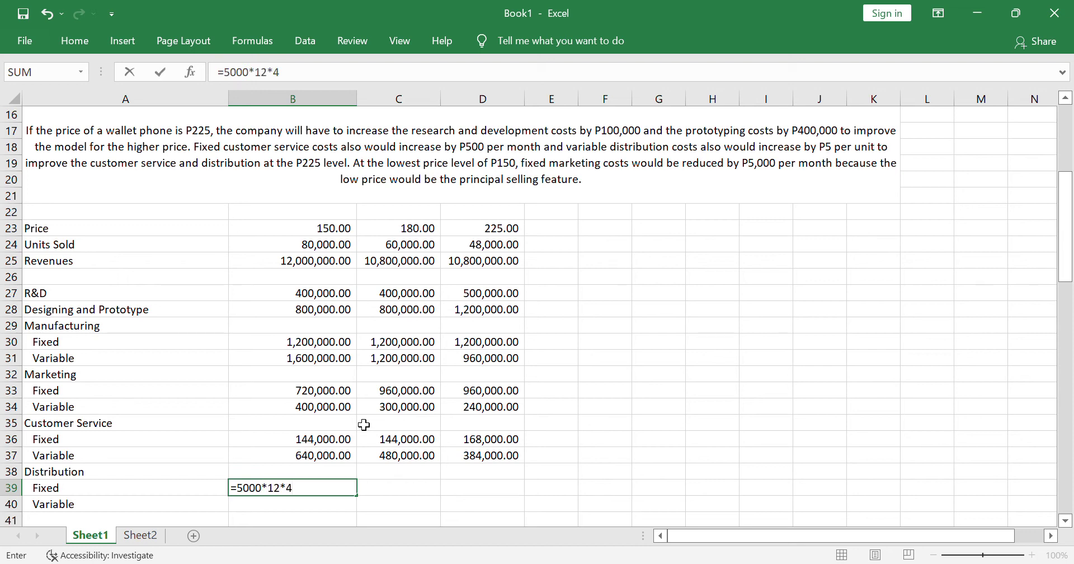
key(Return)
Step: Fill the fixed distribution cost formula from B39 across to C39 and D39
key(Up)
key(Right)
key(ctrl+r)
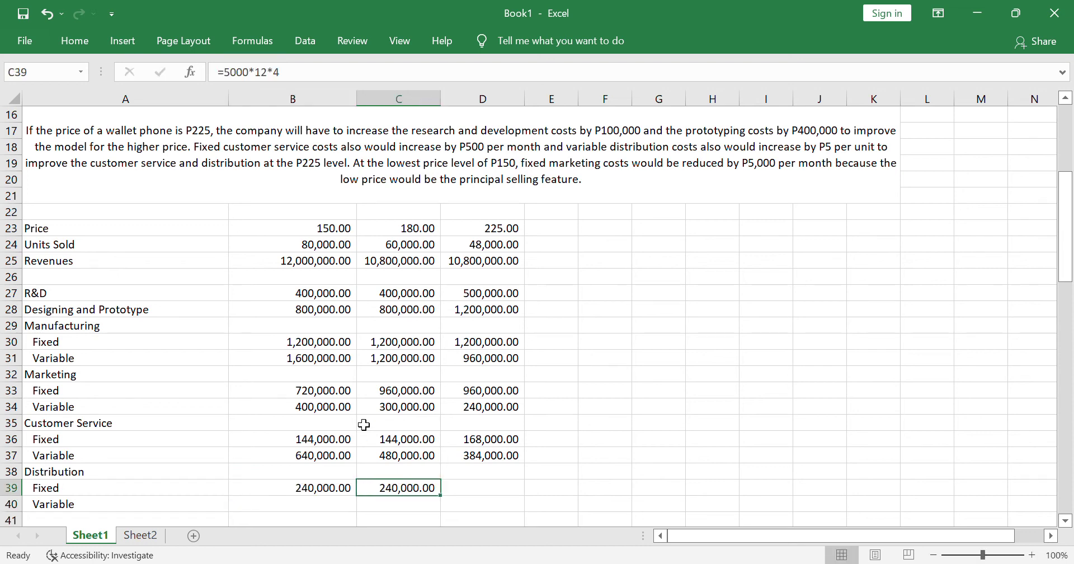
key(Right)
key(ctrl+r)
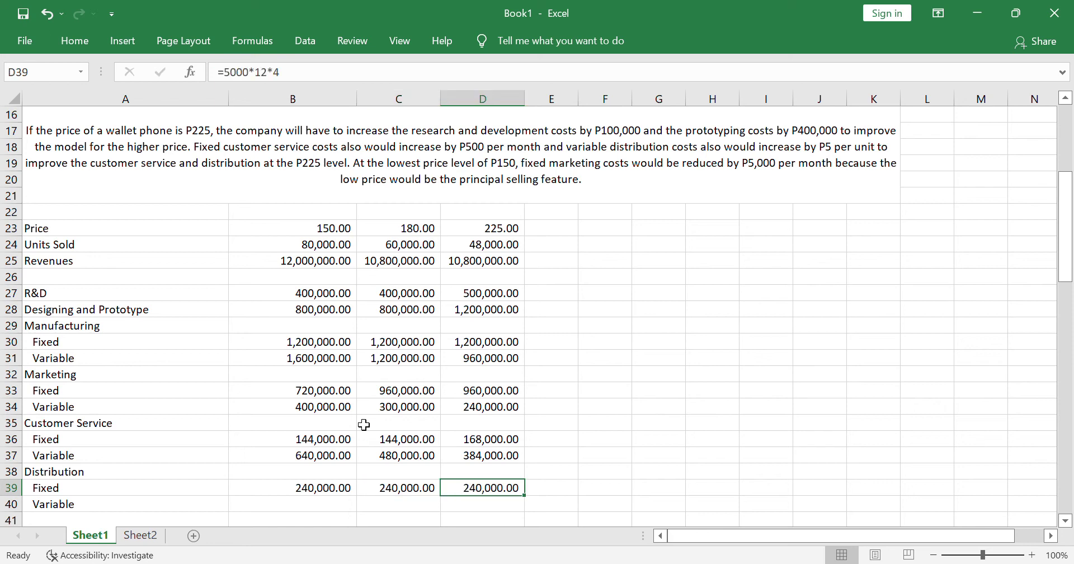
Step: Calculate the variable distribution cost for the 150 price in B40 with the formula =15*B24
key(Down)
key(Left)
key(Left)
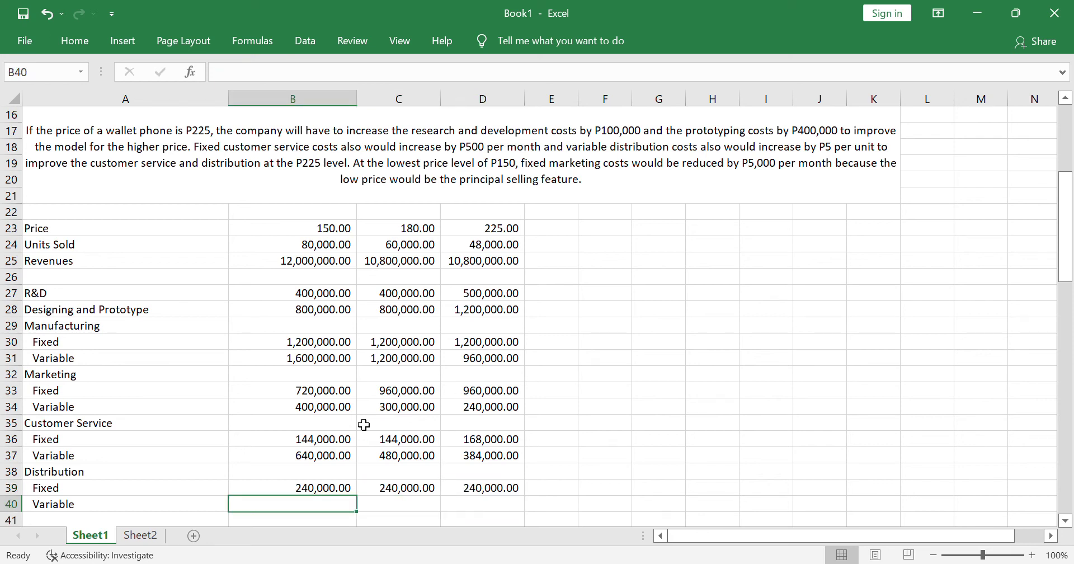
text(=1)
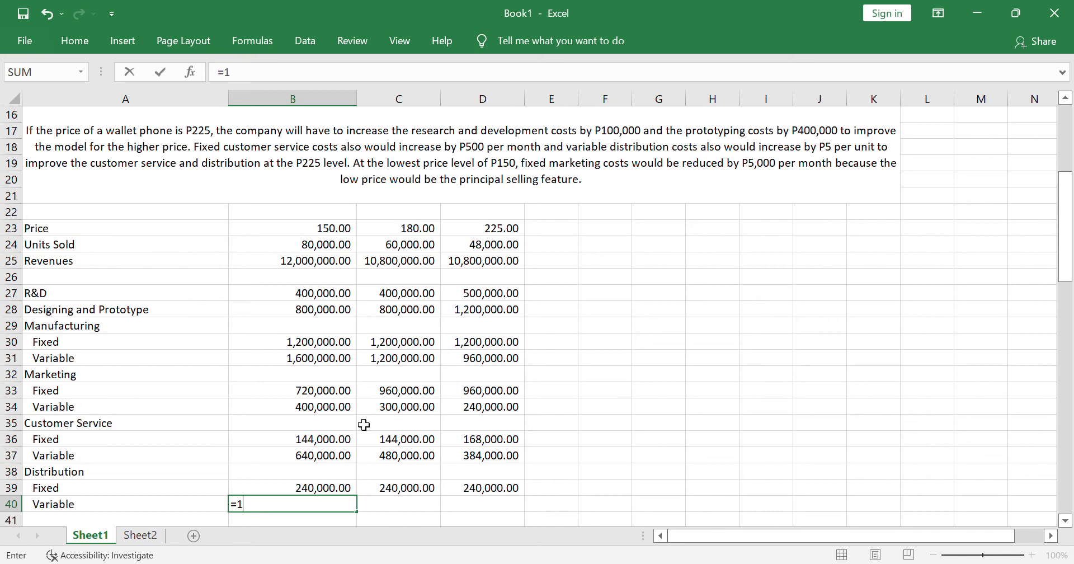
text(5*)
click(349, 246)
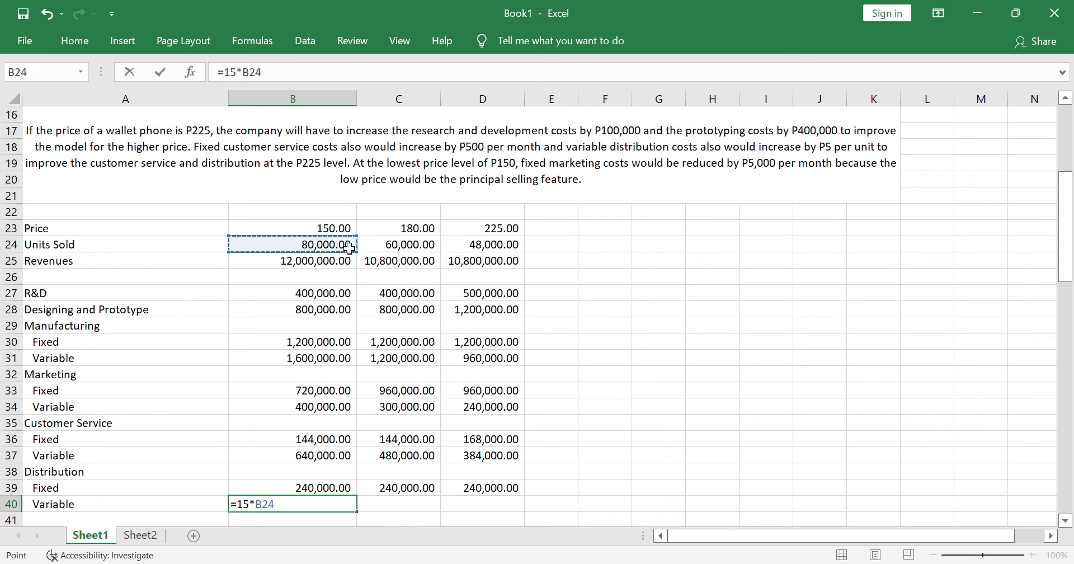
key(Return)
Step: Copy the variable distribution cost formula from B40 across to C40 for the 180 price
key(Up)
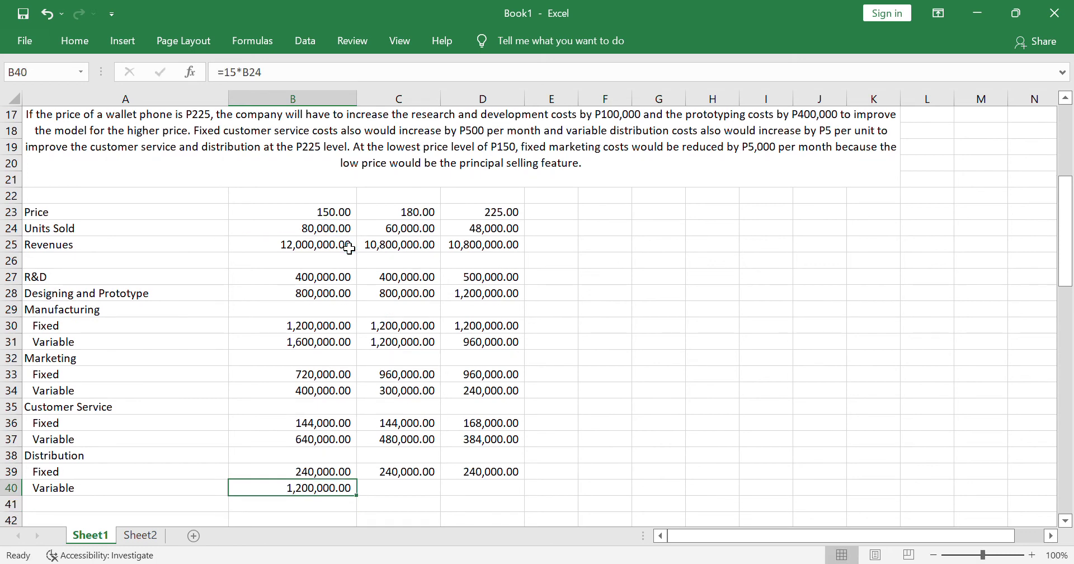
key(Right)
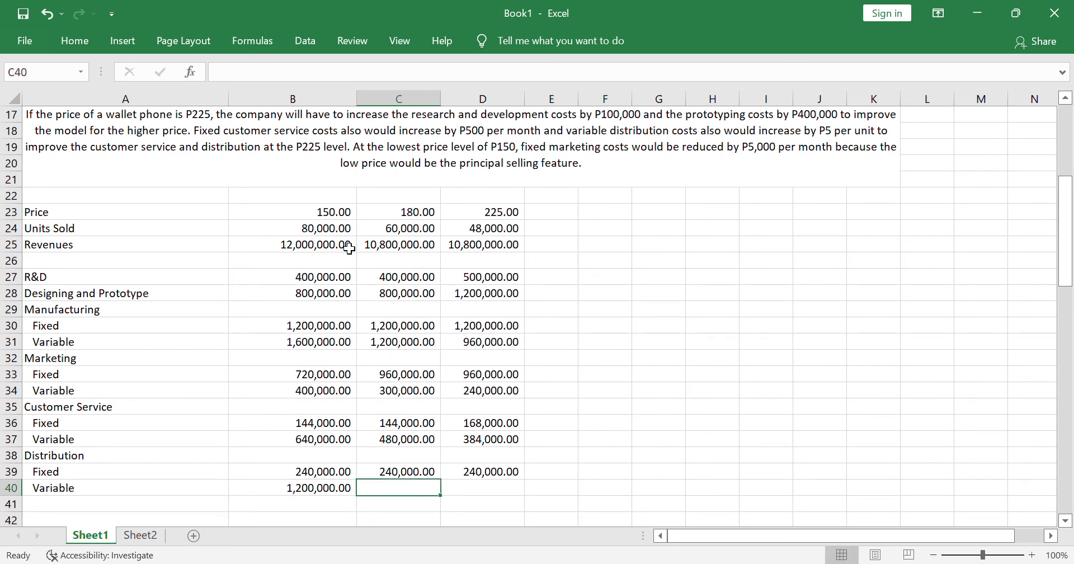
key(ctrl+v)
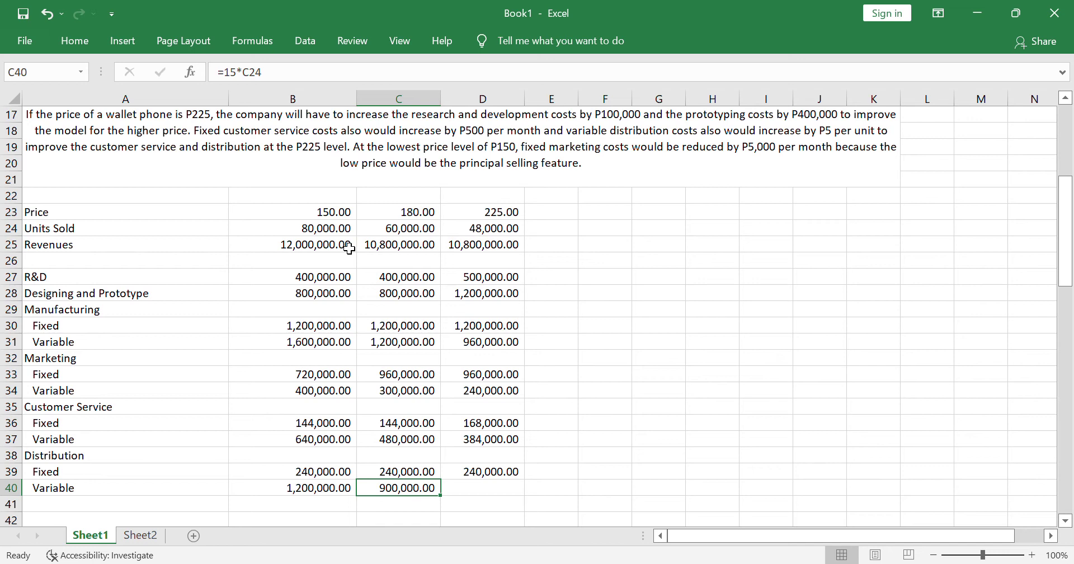
Step: Enter the formula =20*12*4 in D40 as the variable distribution cost for the 225 price
key(Right)
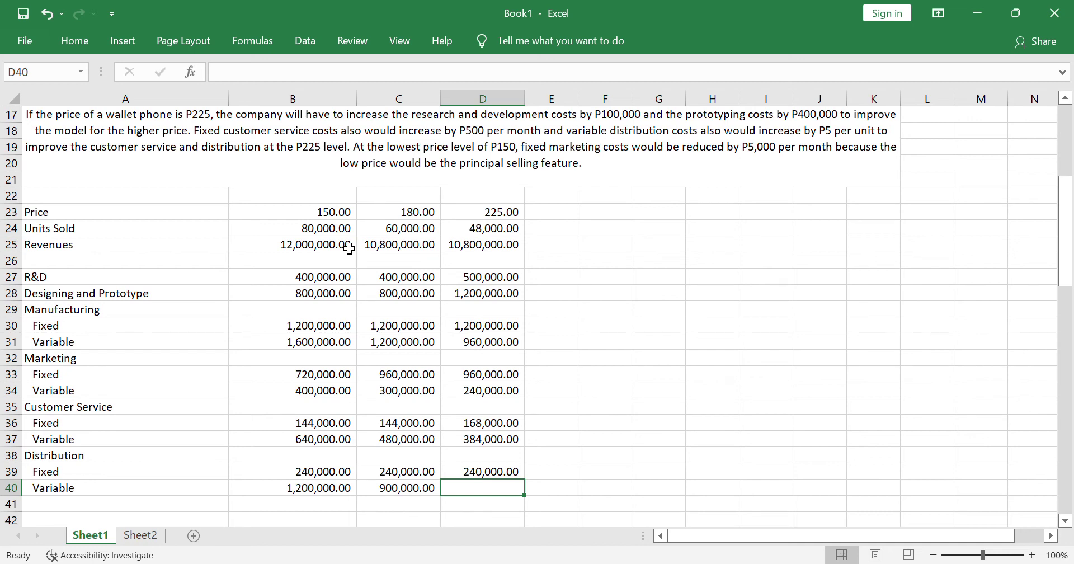
text(=)
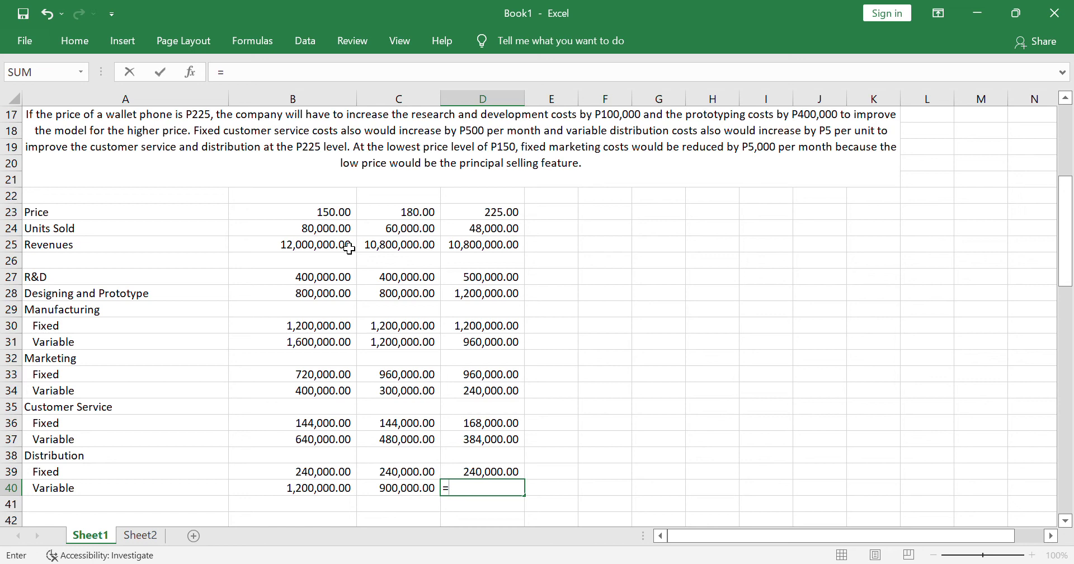
text(20*)
text(12*4)
key(Return)
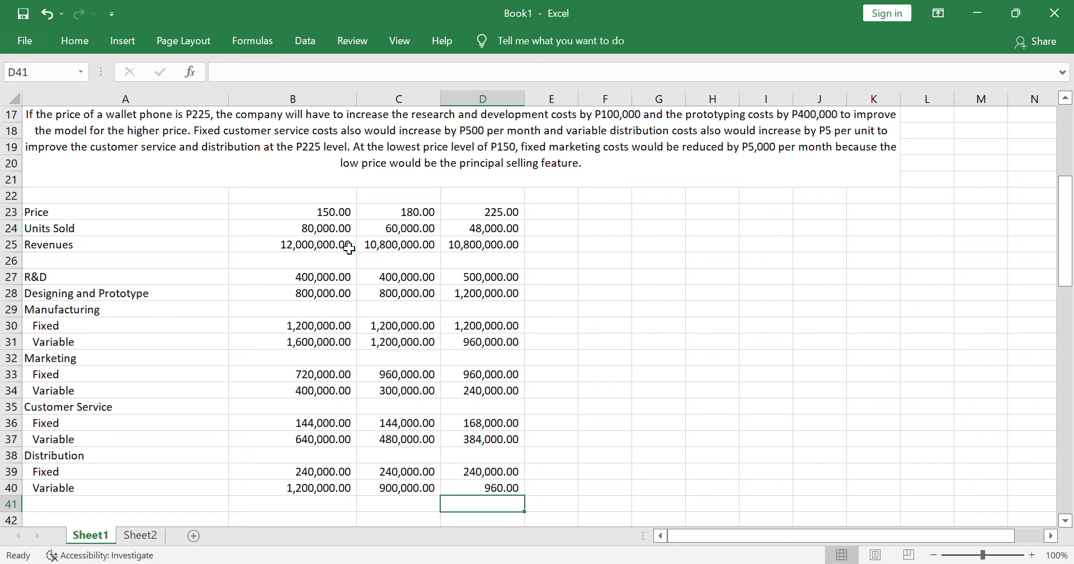
Step: Correct the variable distribution cost formula in D40 to =20*D24 so it multiplies by the units sold
key(Up)
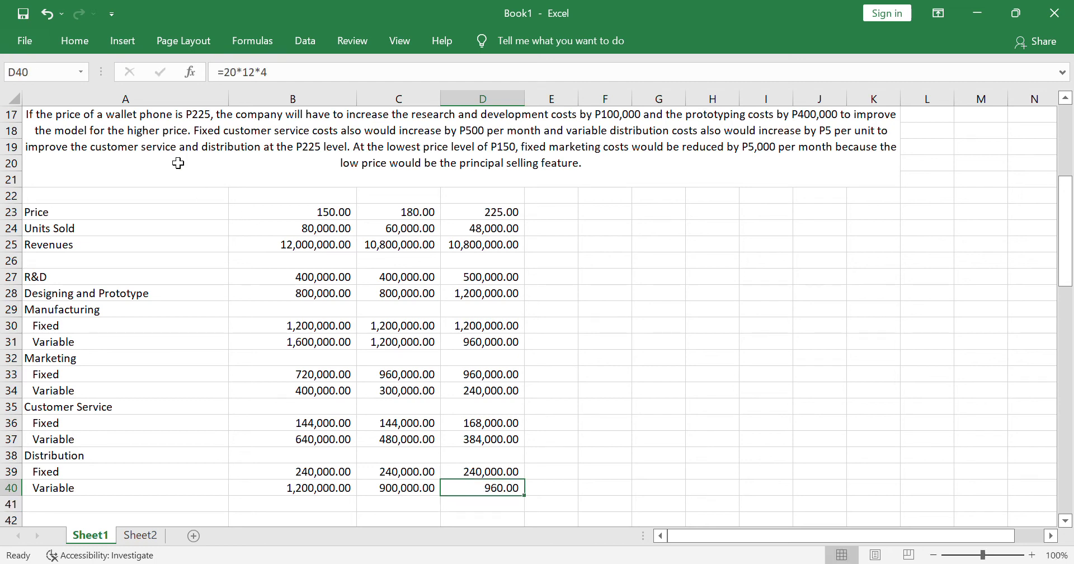
click(245, 77)
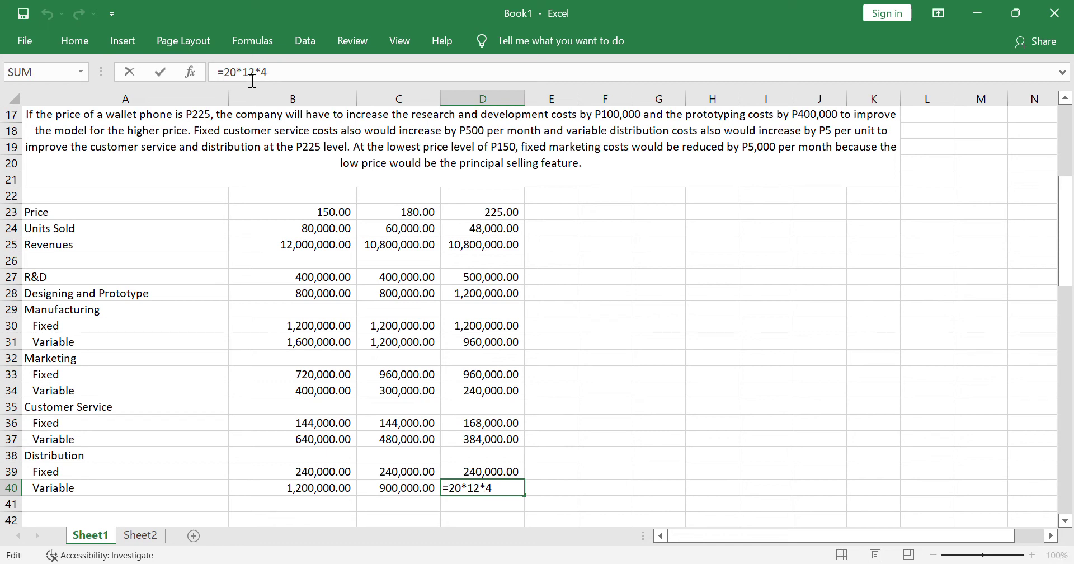
drag(247, 81, 285, 82)
key(BackSpace)
click(522, 229)
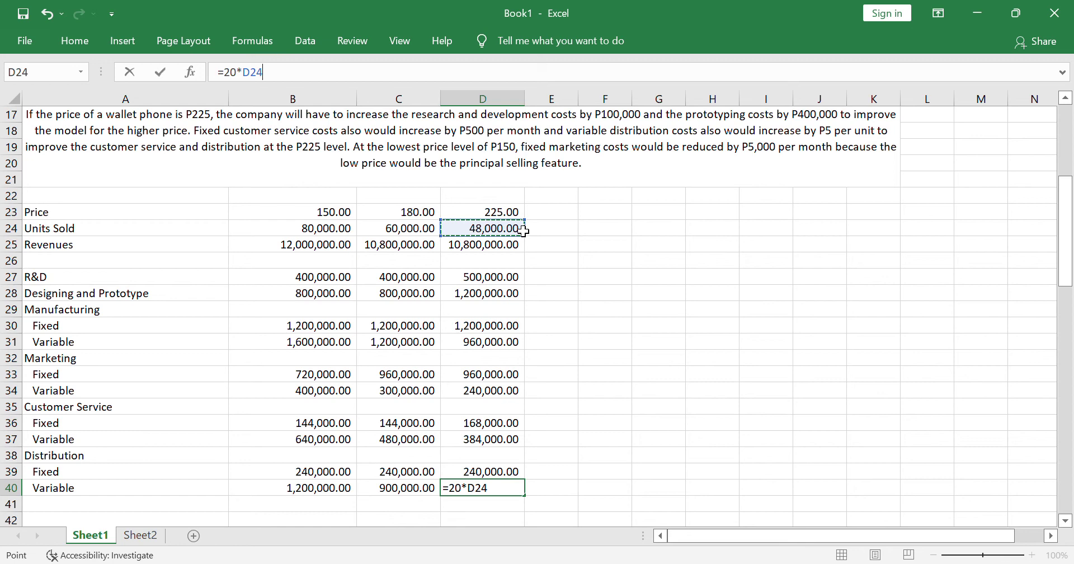
key(Return)
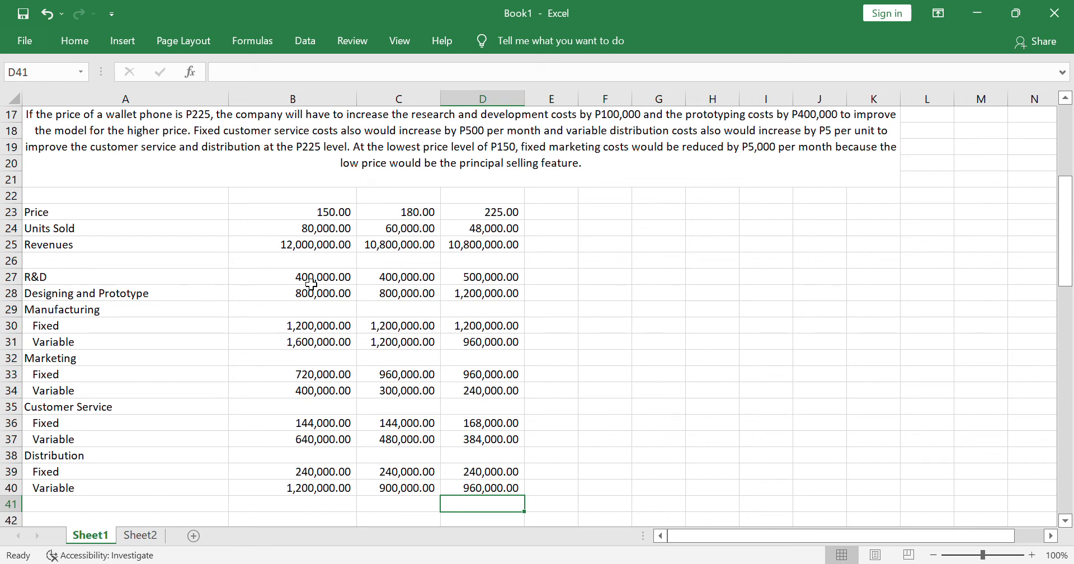
Step: Add the row label Total Cost in A42 below the distribution costs
click(335, 519)
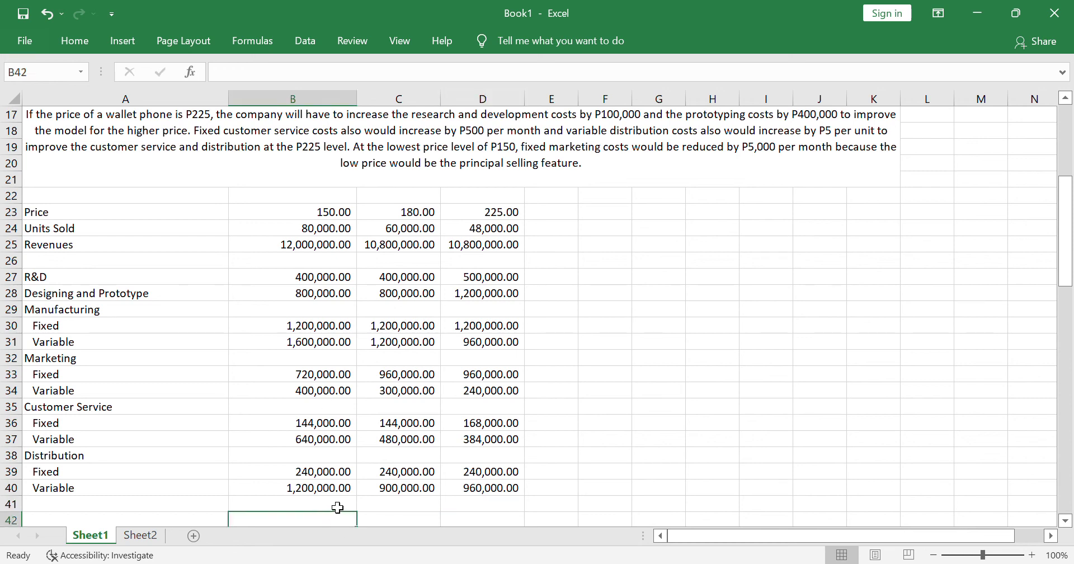
scroll(245, 504, down, 1)
click(200, 473)
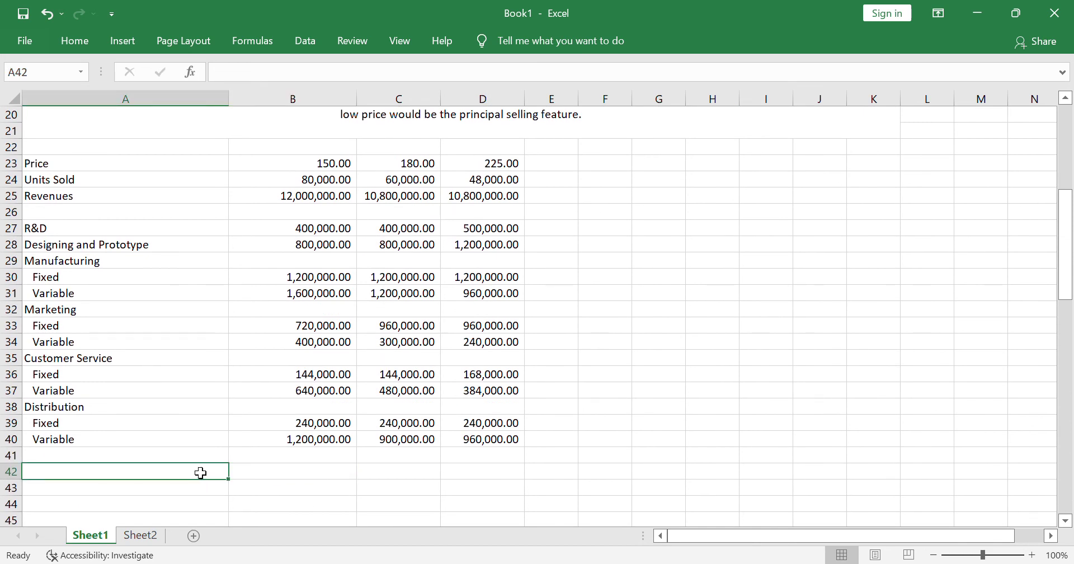
text(Total Cost)
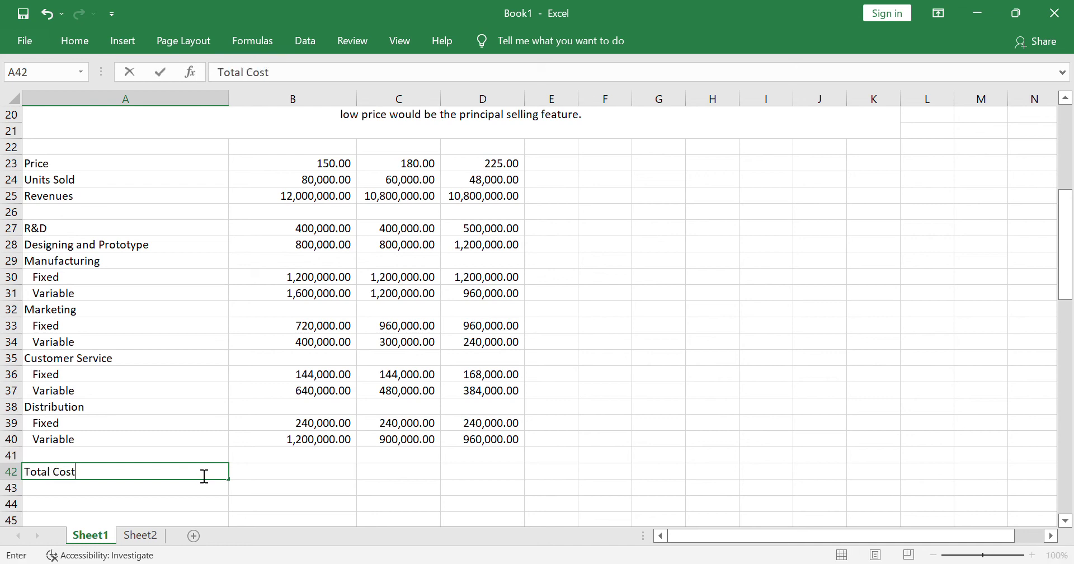
click(201, 472)
key(Tab)
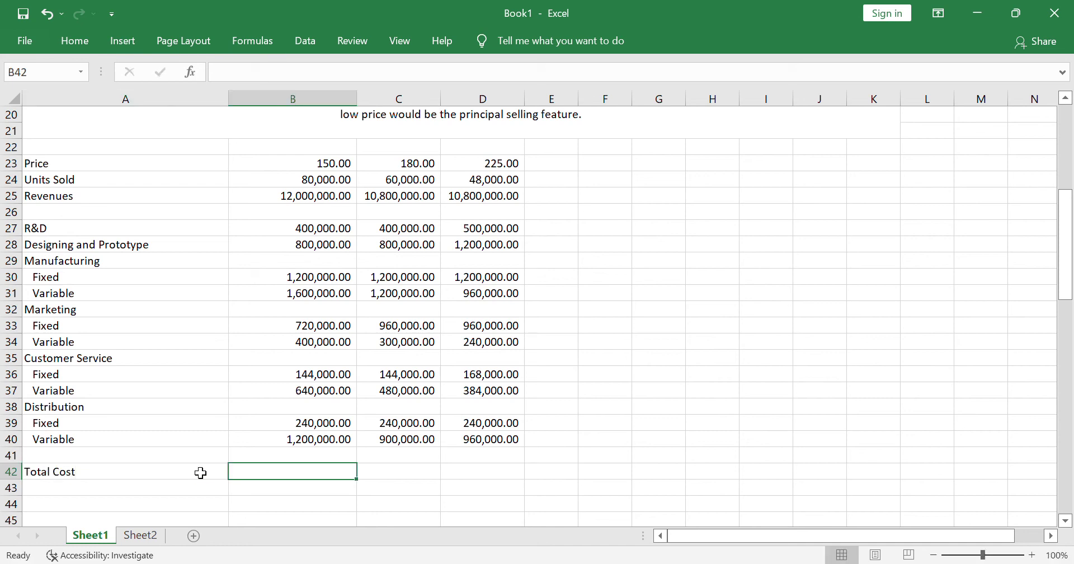
Step: Calculate the total cost for the 150 price in B42 by summing B27:B40
text(=)
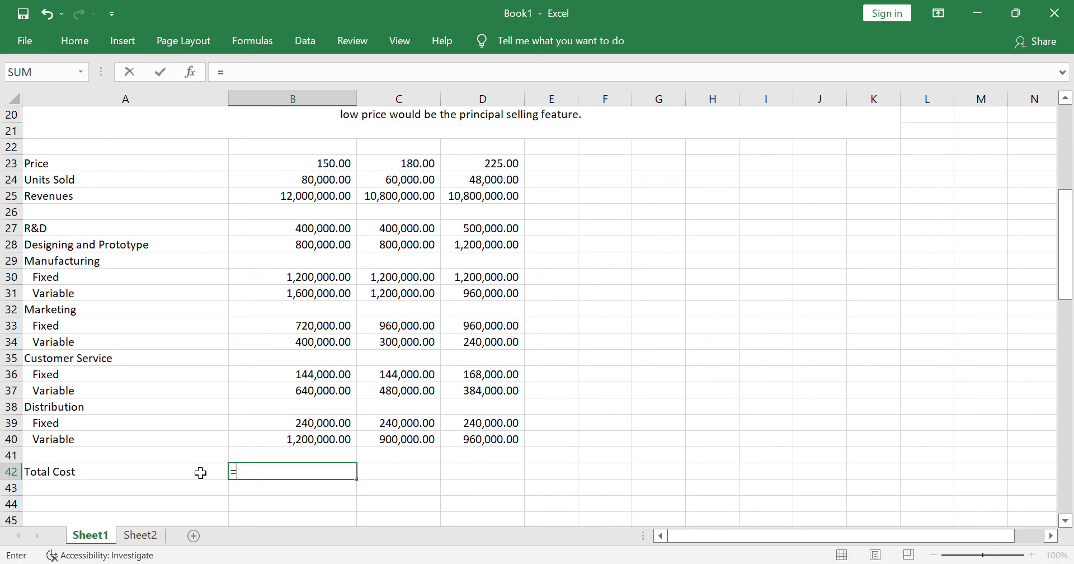
text(sum()
key(Up)
key(Up)
key(Up)
key(Up)
key(Up)
key(Up)
key(Up)
key(Up)
key(Up)
key(Up)
key(Up)
key(Up)
key(Up)
key(Up)
key(Up)
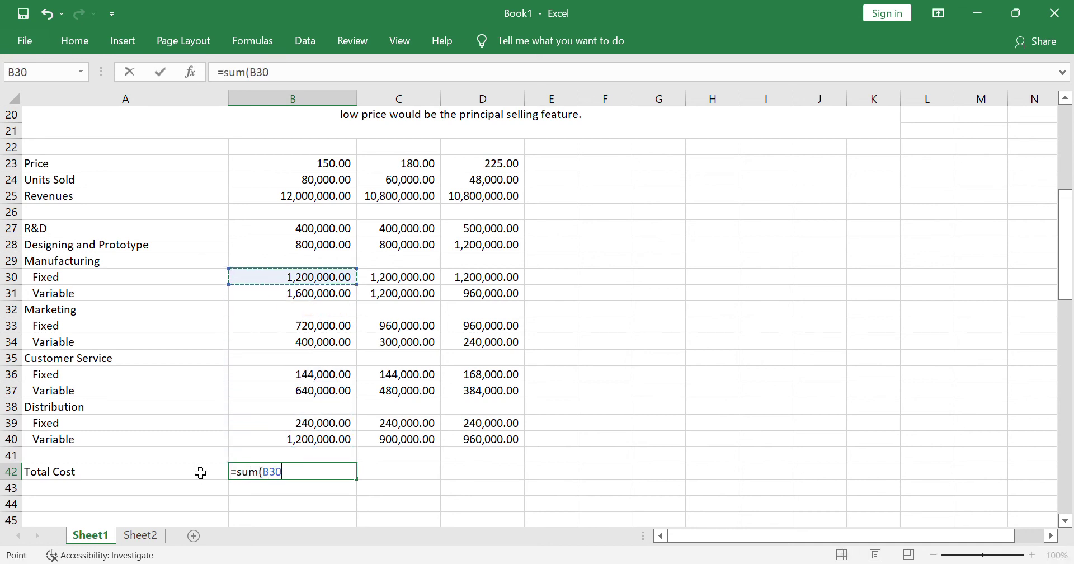
key(shift+Down)
key(shift+Down)
key(shift+Down)
key(shift+Down)
key(shift+Down)
key(shift+Down)
key(shift+Down)
key(shift+Down)
key(shift+Down)
key(shift+Down)
key(shift+Down)
key(shift+Down)
key(shift+Down)
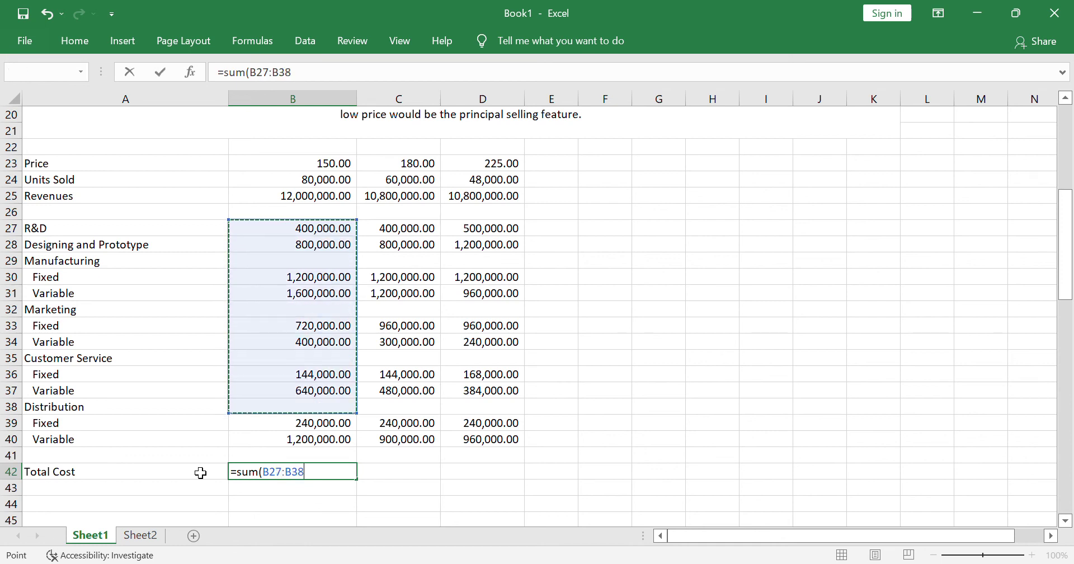
key(shift+Down)
key(shift+Up)
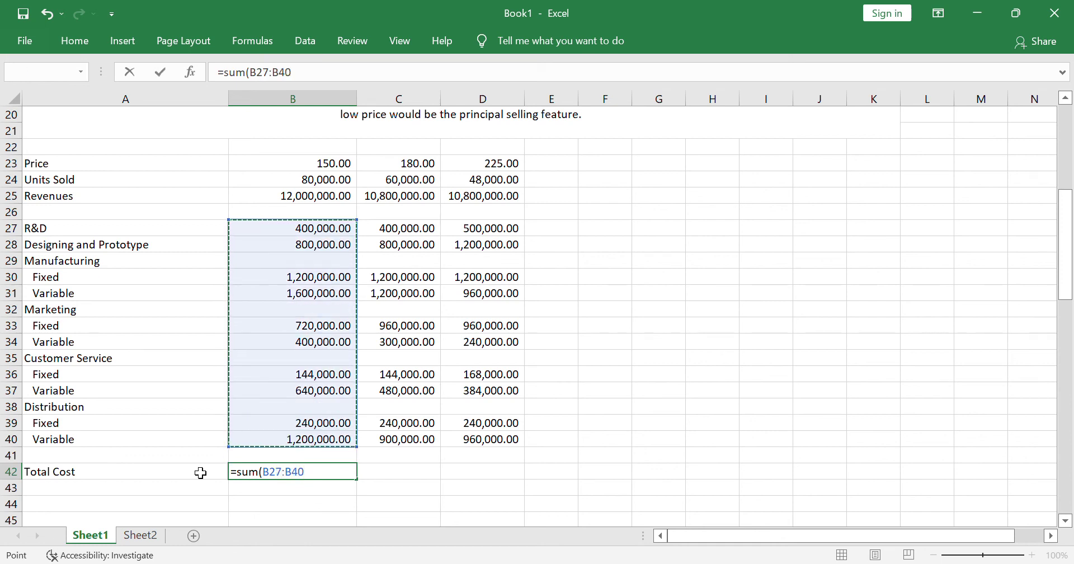
key(Return)
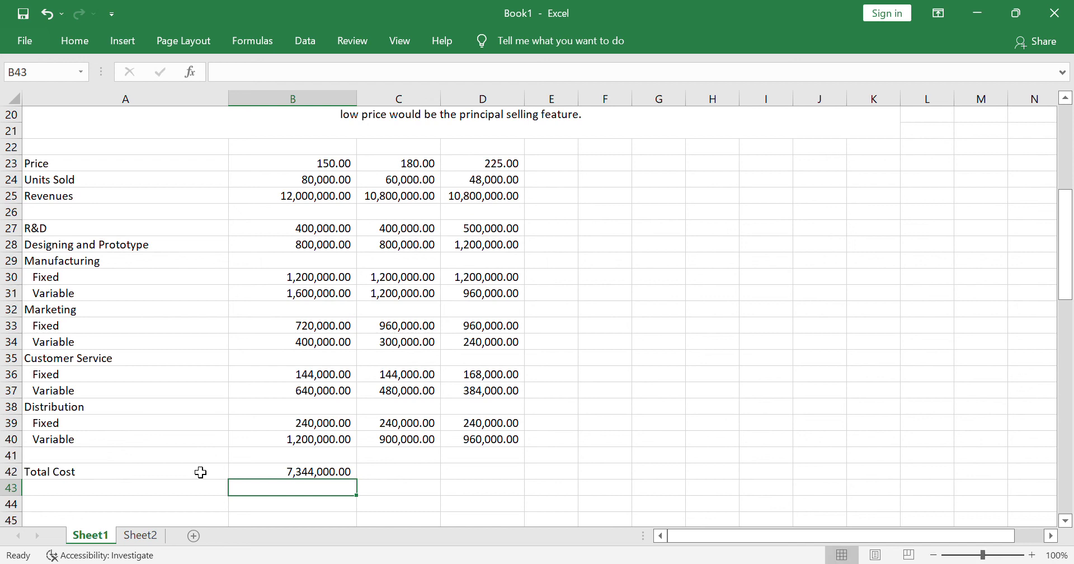
Step: Fill the total cost formula from B42 across to C42 and D42
key(Up)
key(Right)
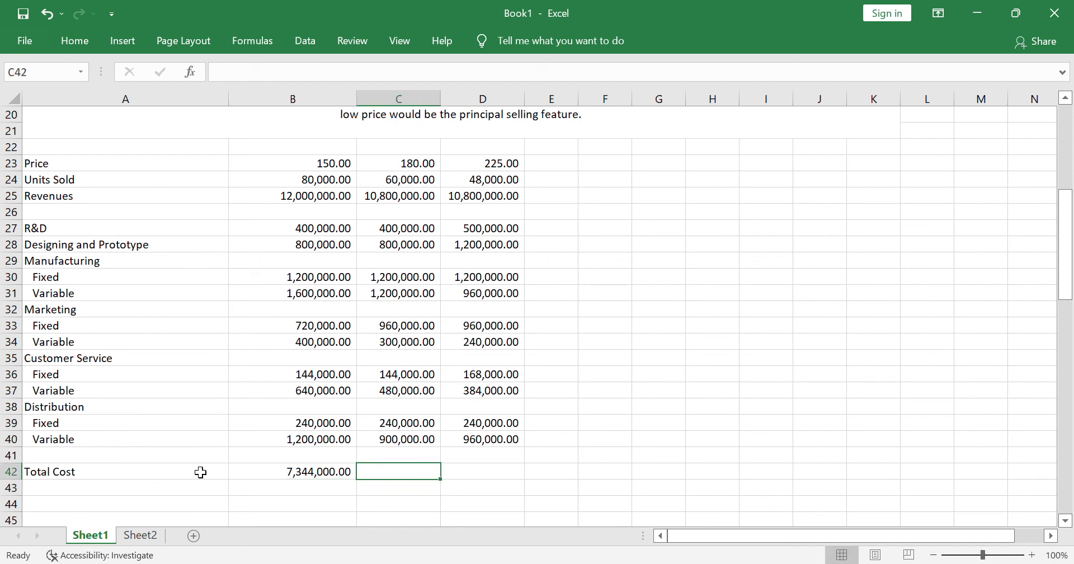
key(ctrl+r)
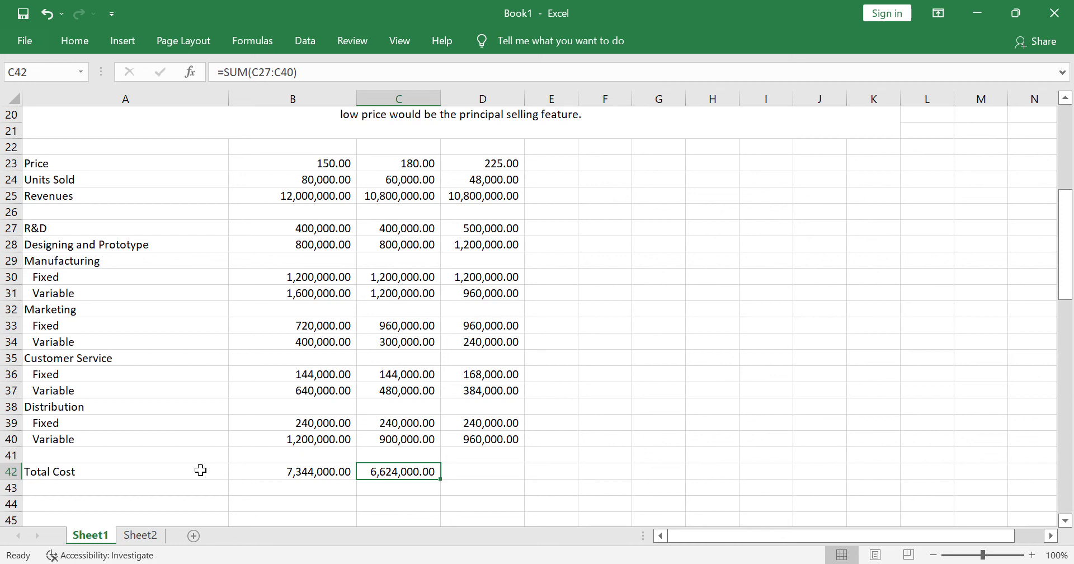
key(Right)
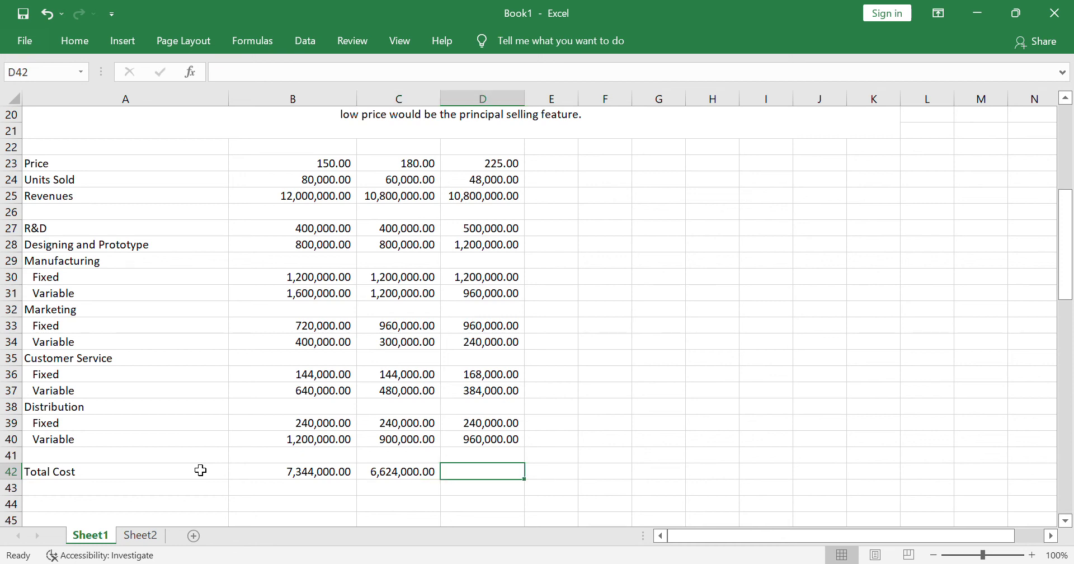
key(ctrl+r)
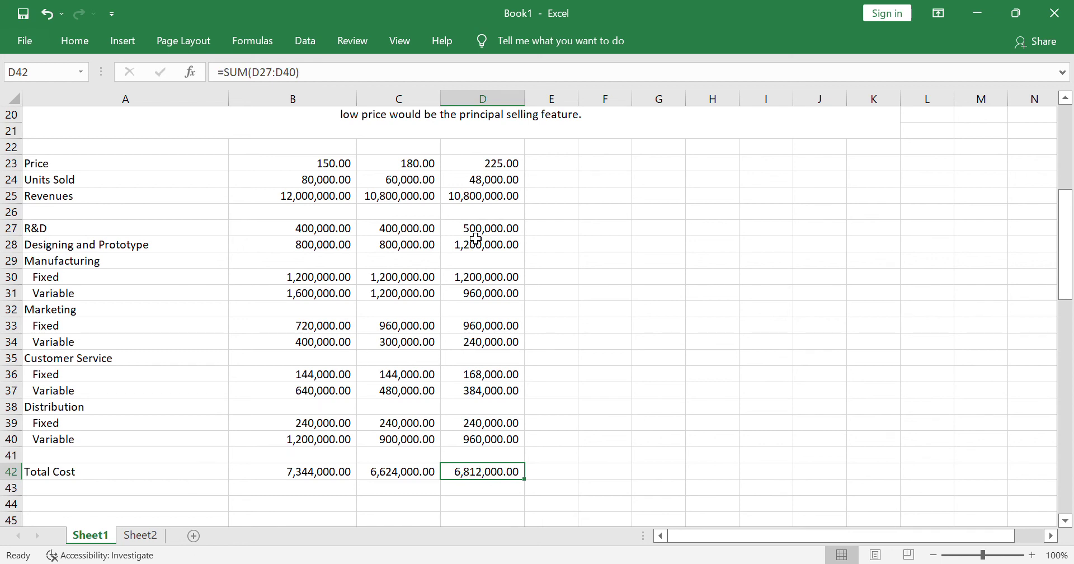
Step: Check the sum of the 225 price costs in D27:D40 against the total cost
drag(476, 234, 492, 440)
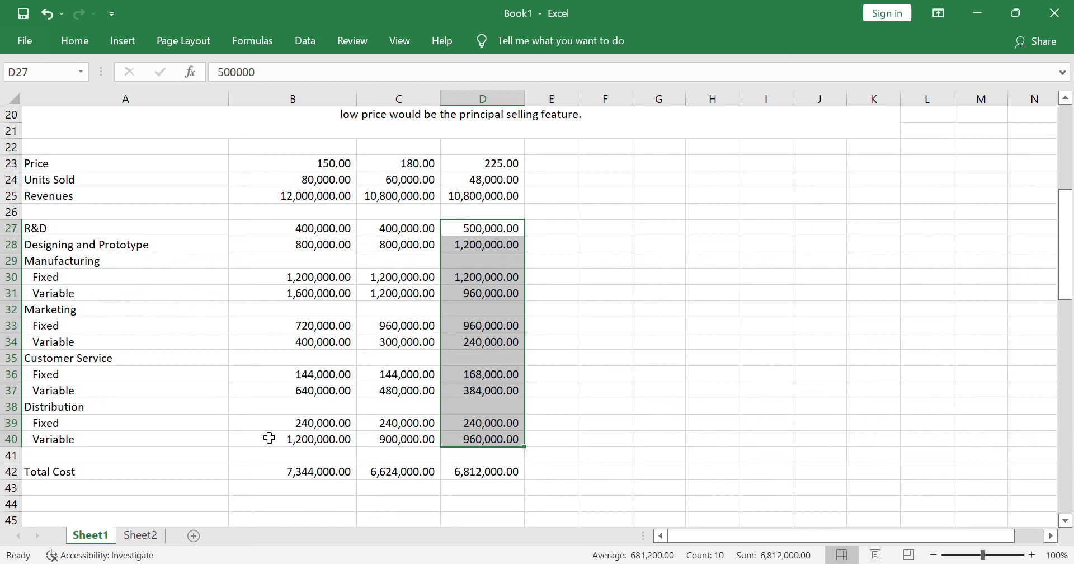
click(129, 508)
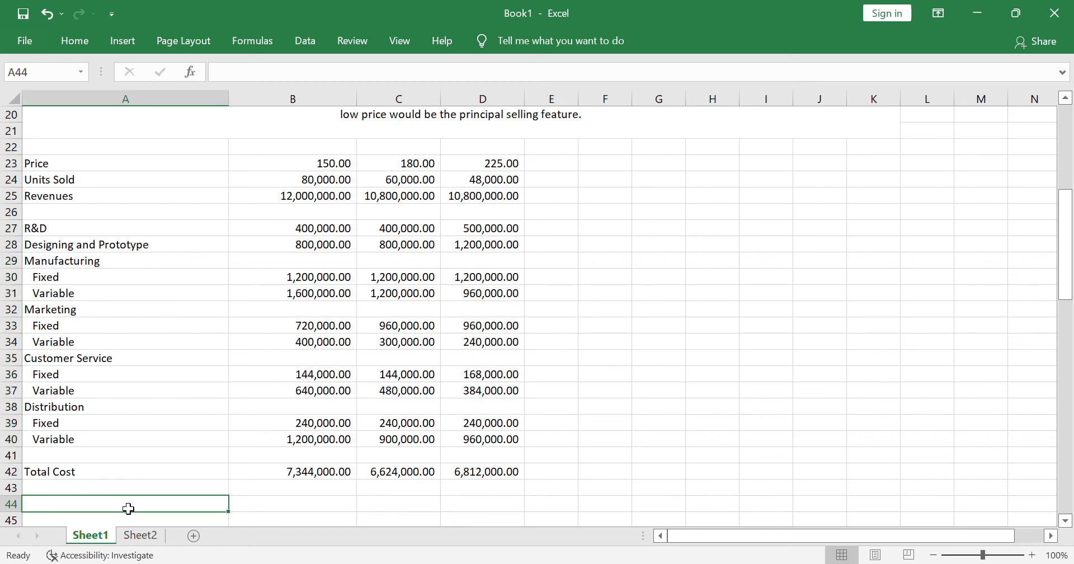
Step: Add the row label Profit in A44 and calculate the 150 price profit in B44 as revenues minus total cost, =B25-B42
text(Profit)
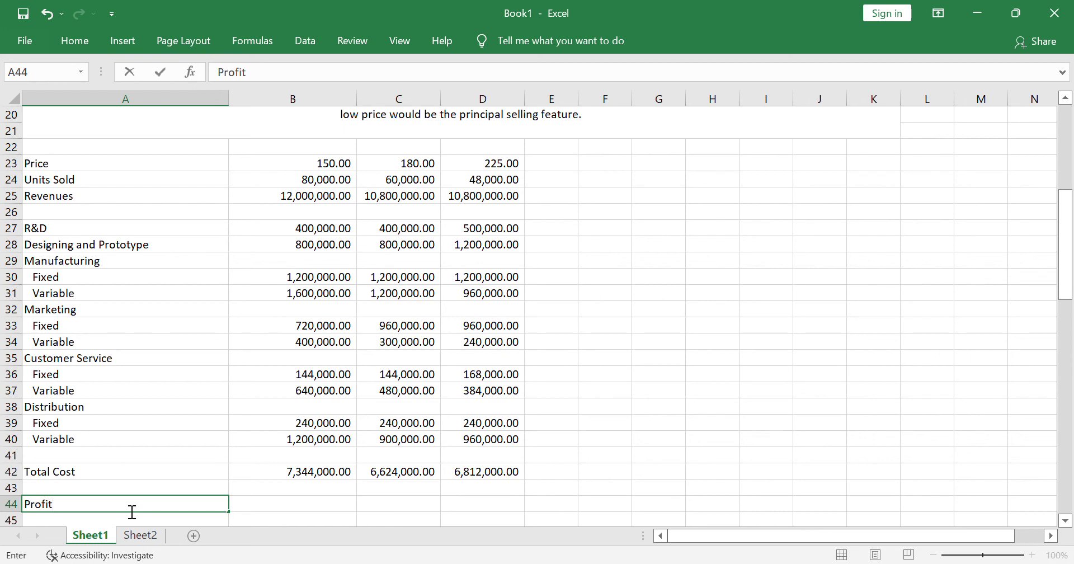
key(Tab)
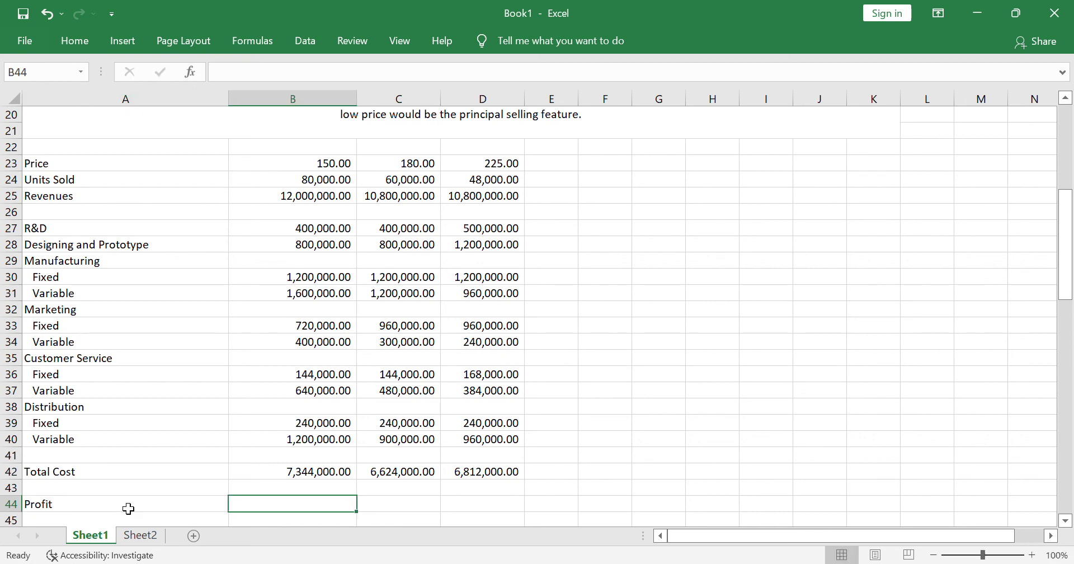
text(=)
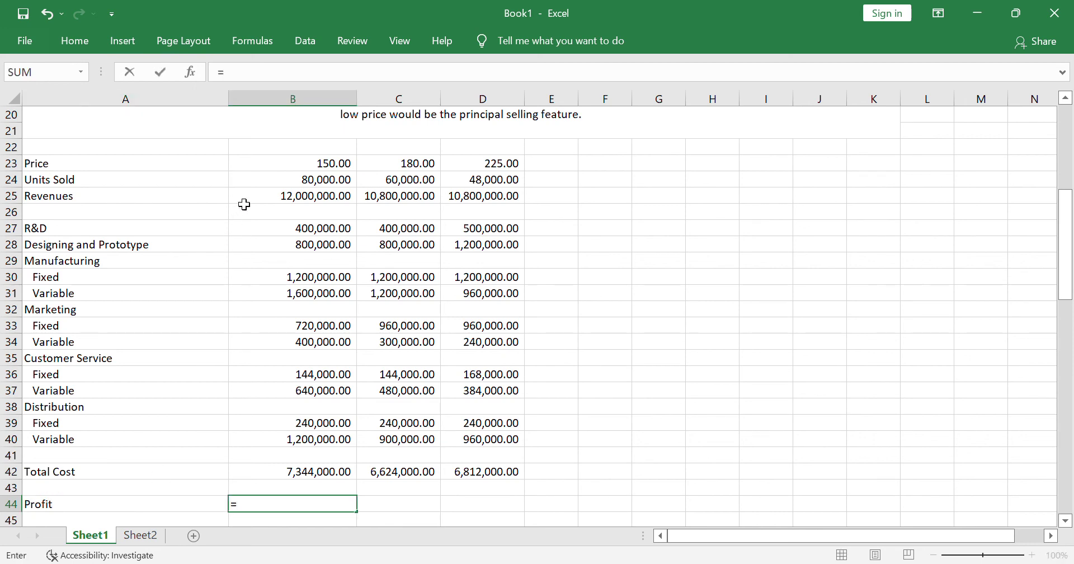
click(274, 200)
text(-)
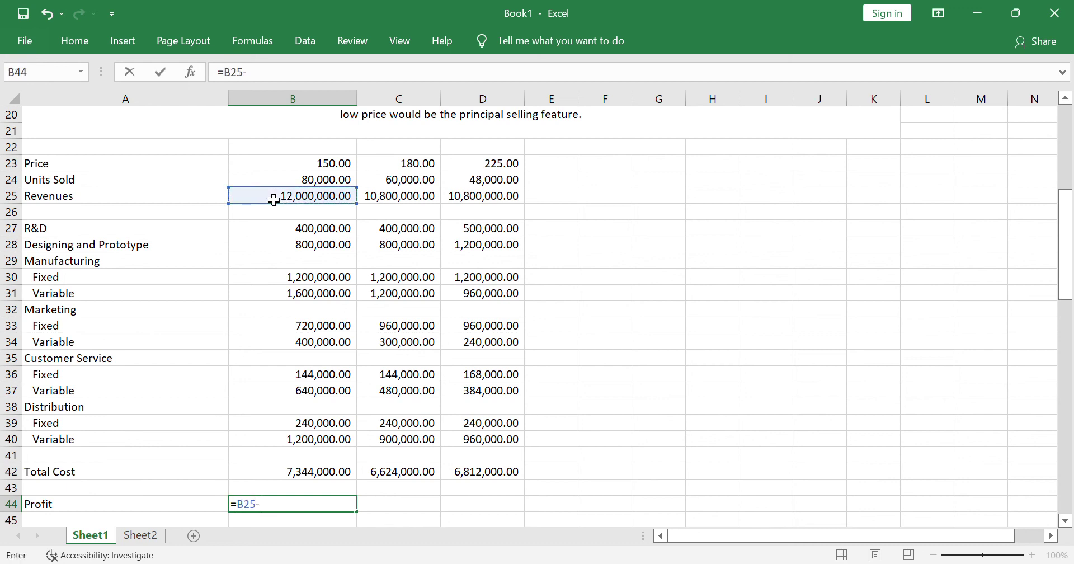
click(302, 481)
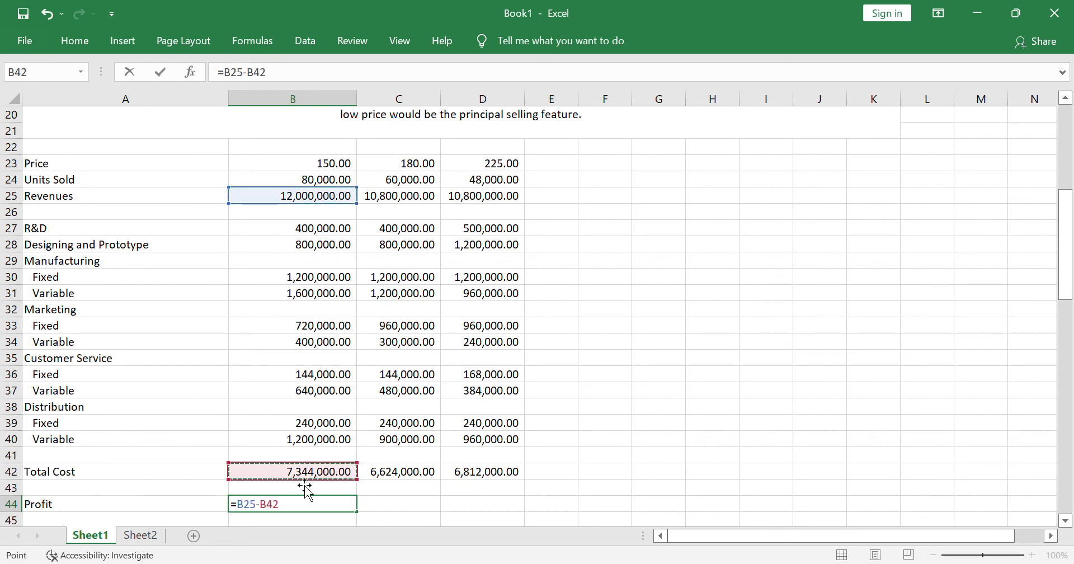
key(Return)
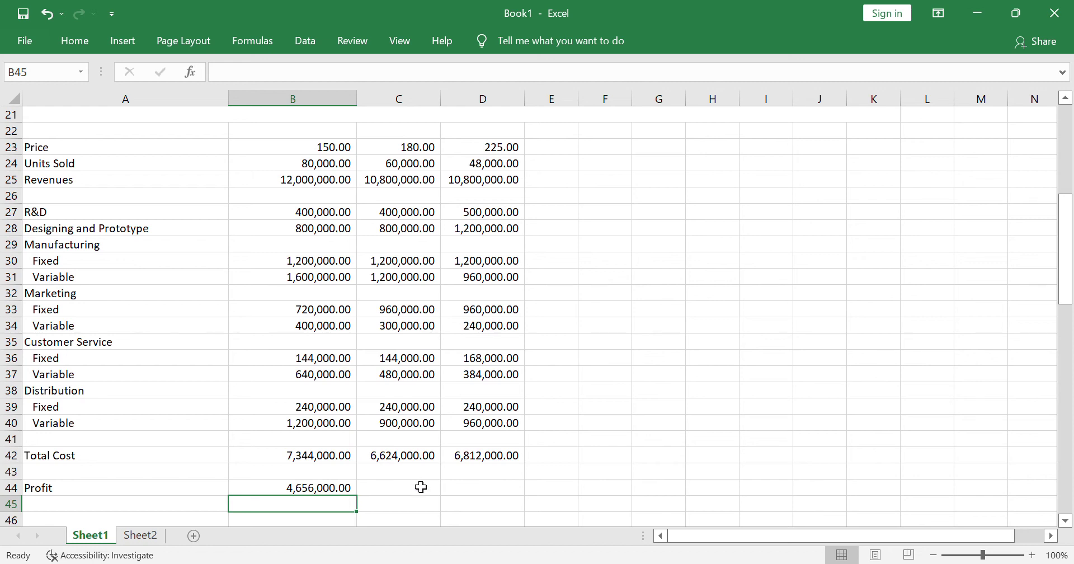
Step: Fill the profit formula from B44 across to C44 and D44
click(402, 491)
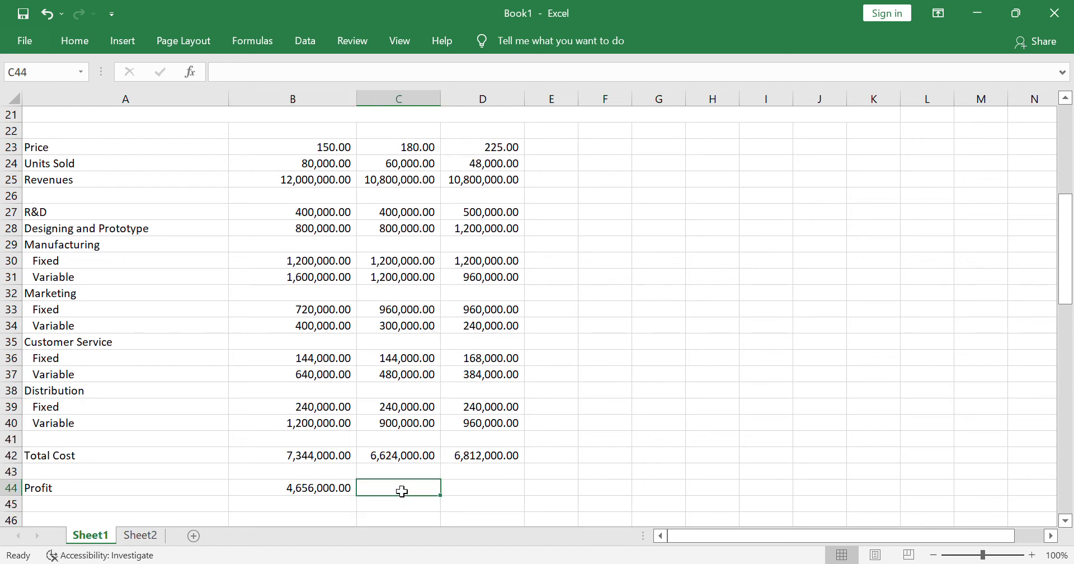
key(ctrl+r)
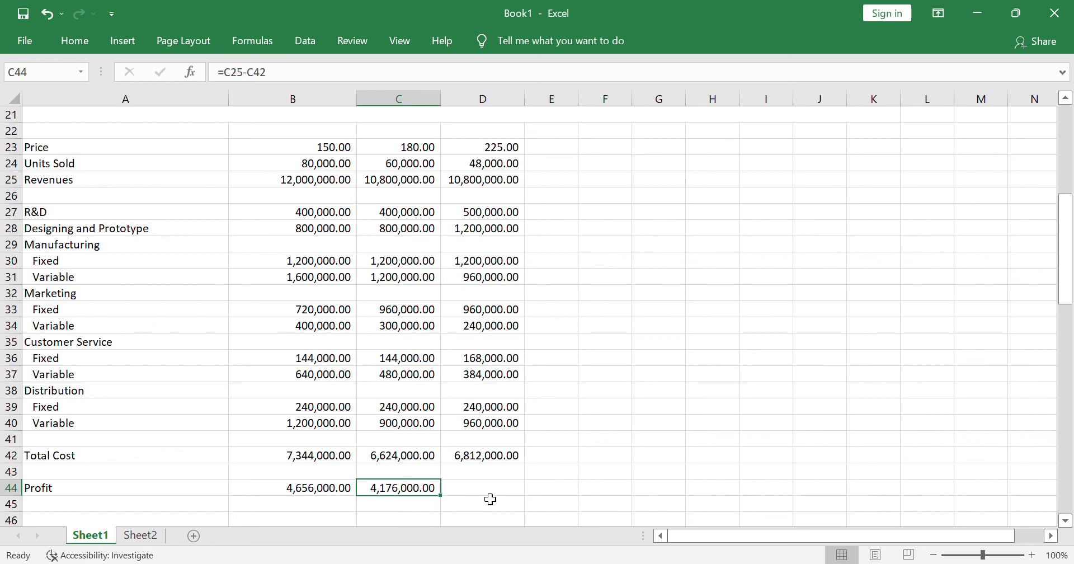
click(497, 495)
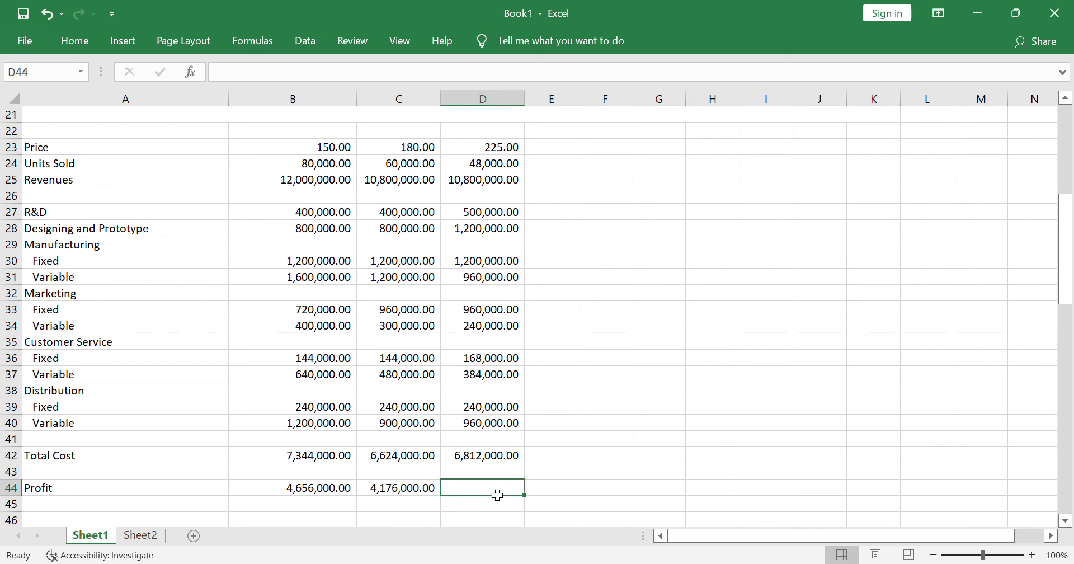
key(ctrl+r)
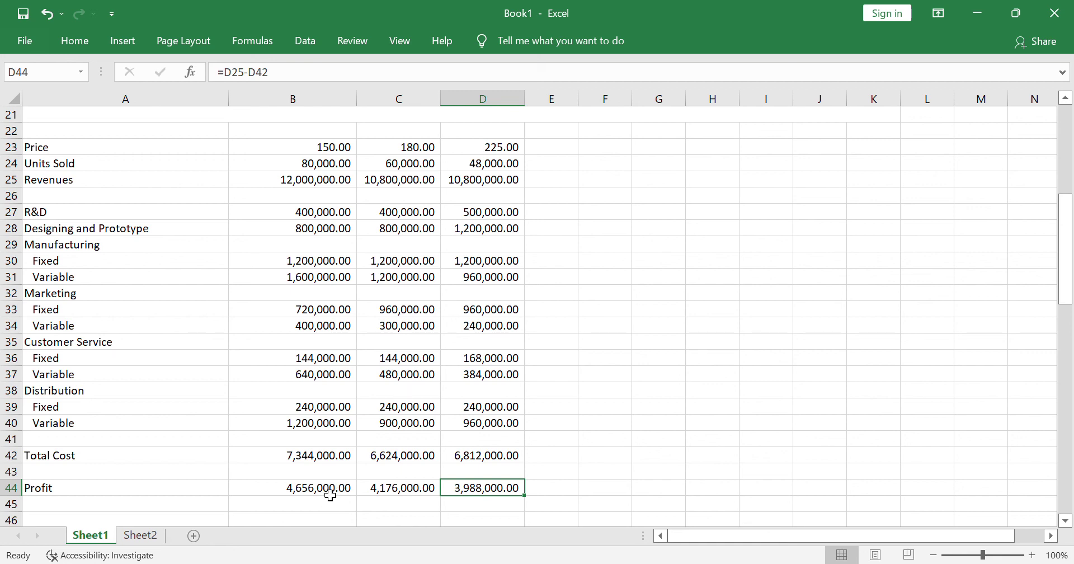
Step: Bold the profits in B44:D44 and all the 150 price figures in B23:B44
drag(329, 492, 502, 493)
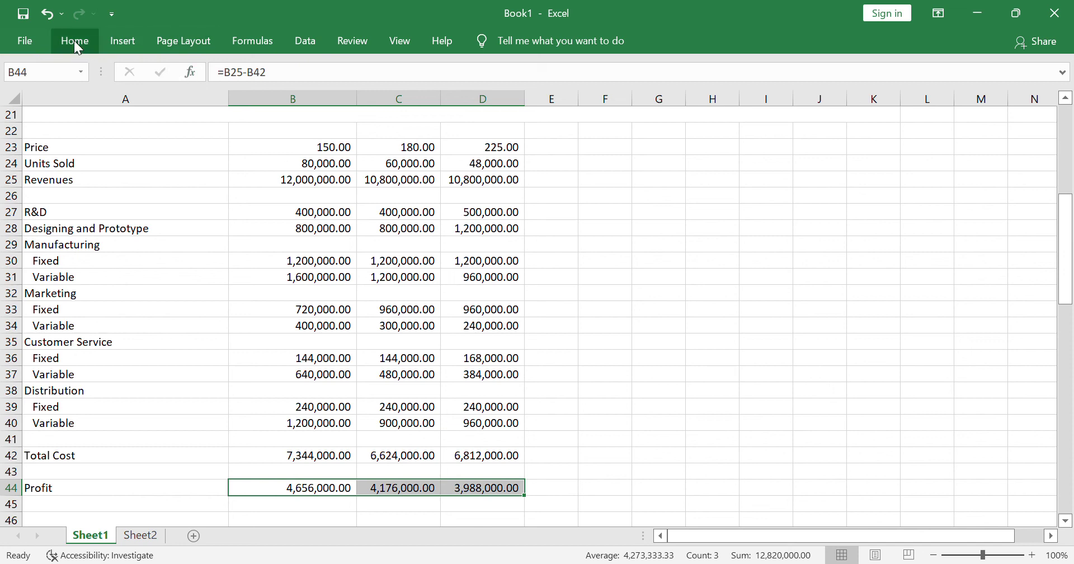
key(ctrl+b)
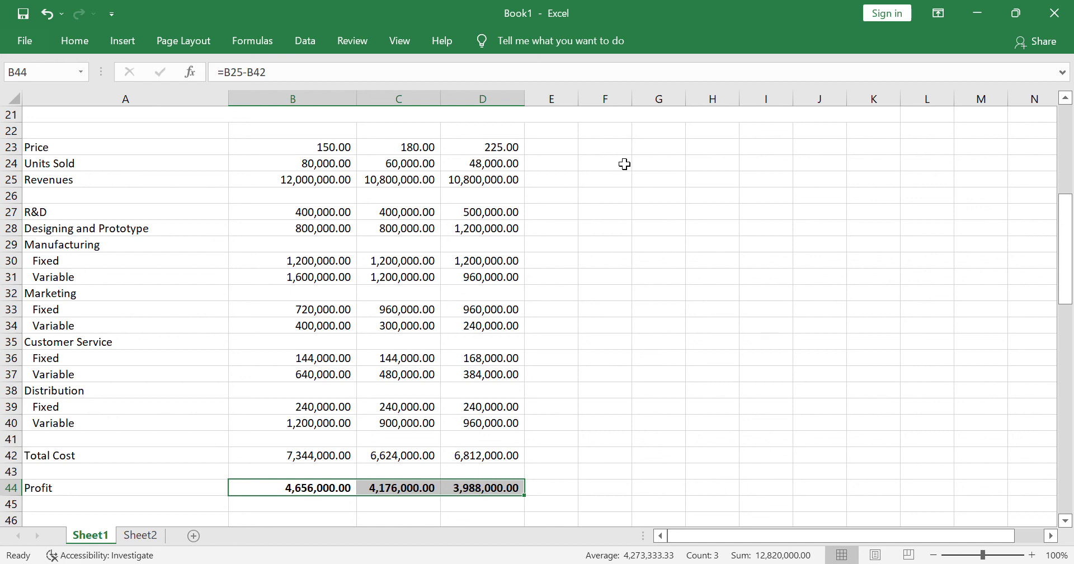
drag(331, 149, 336, 489)
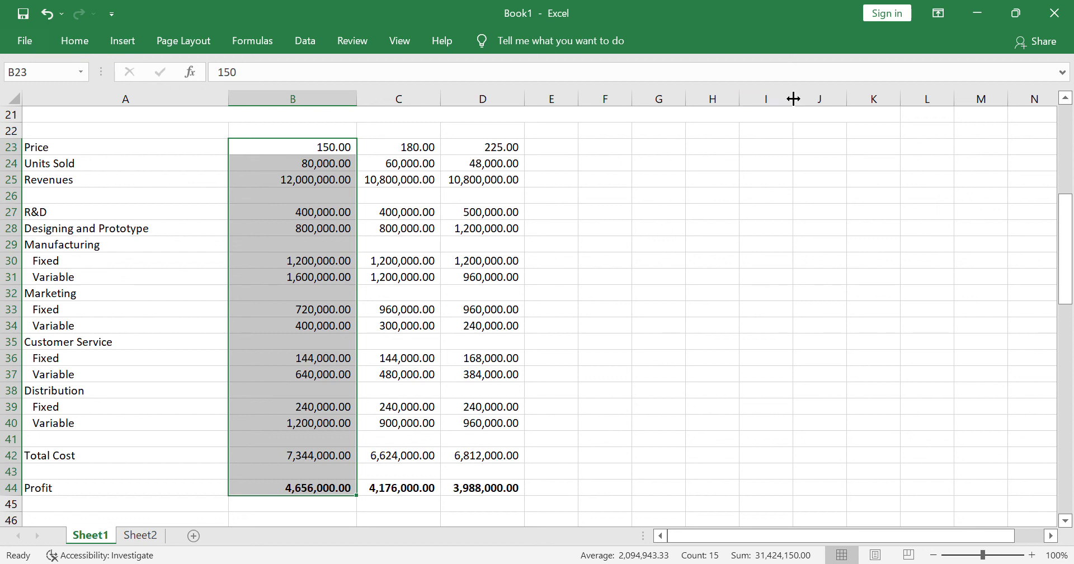
key(ctrl+b)
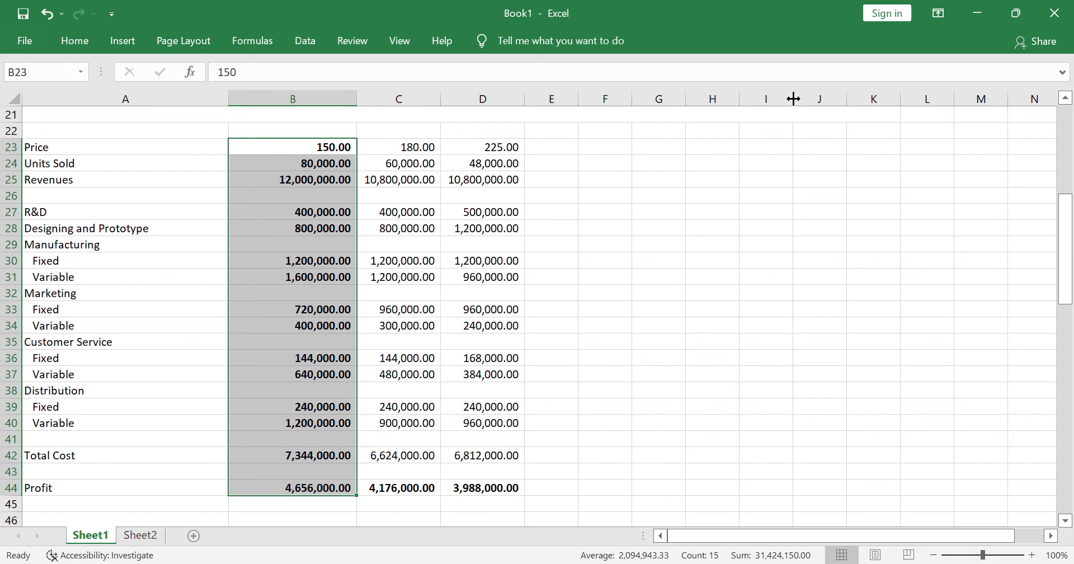
scroll(794, 100, up, 6)
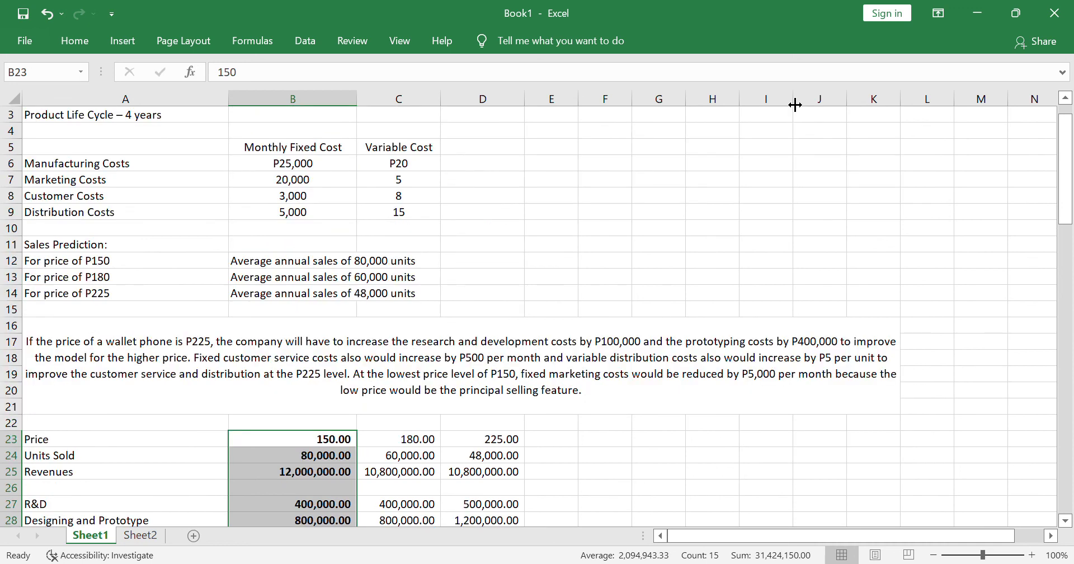
scroll(795, 104, up, 1)
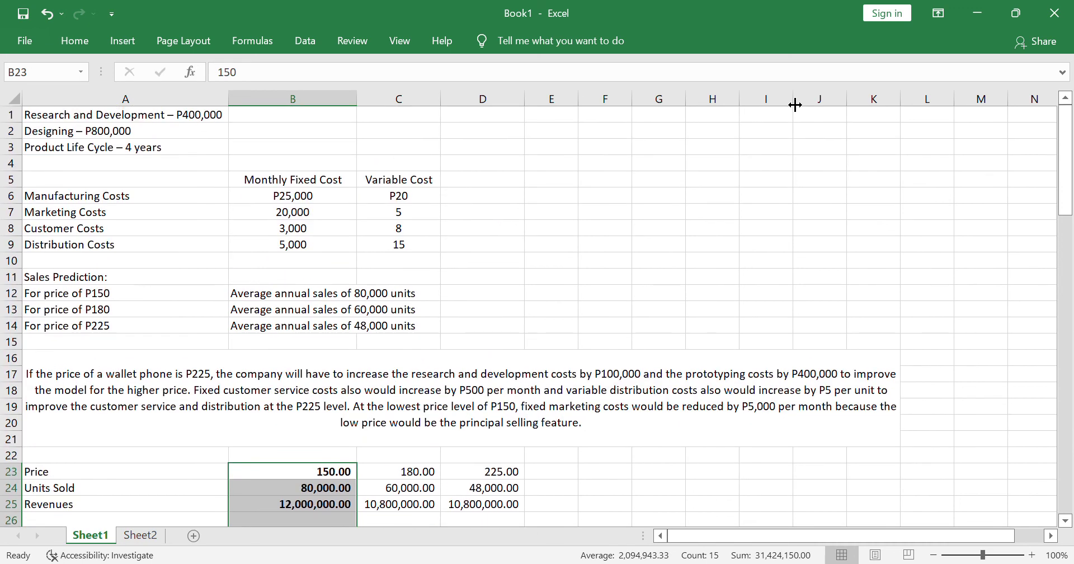